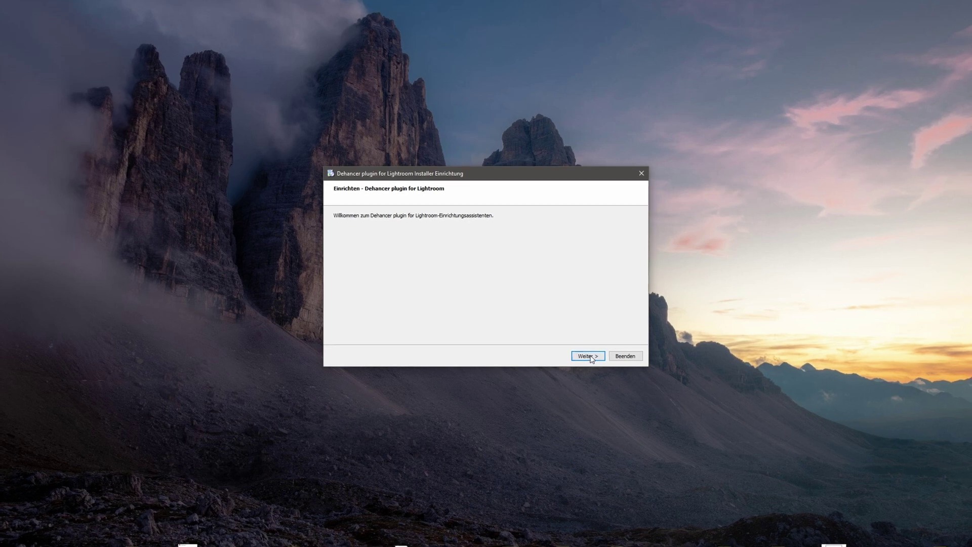
Step: Step through the Dehancer installer, accept the licence, and install the Lightroom plugin
{"action": "left_click", "coordinate": [587, 356]}
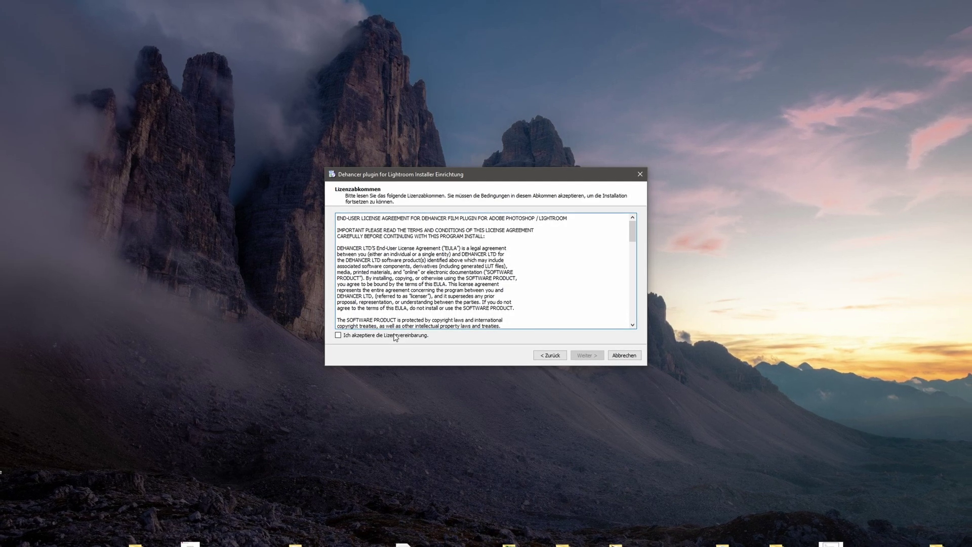
{"action": "left_click", "coordinate": [415, 335]}
{"action": "left_click", "coordinate": [588, 356]}
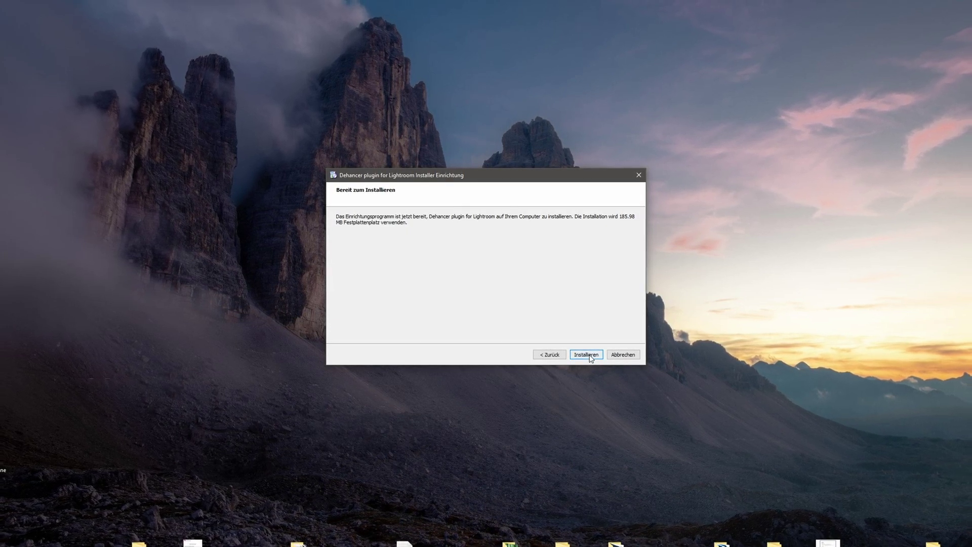
{"action": "left_click", "coordinate": [586, 354]}
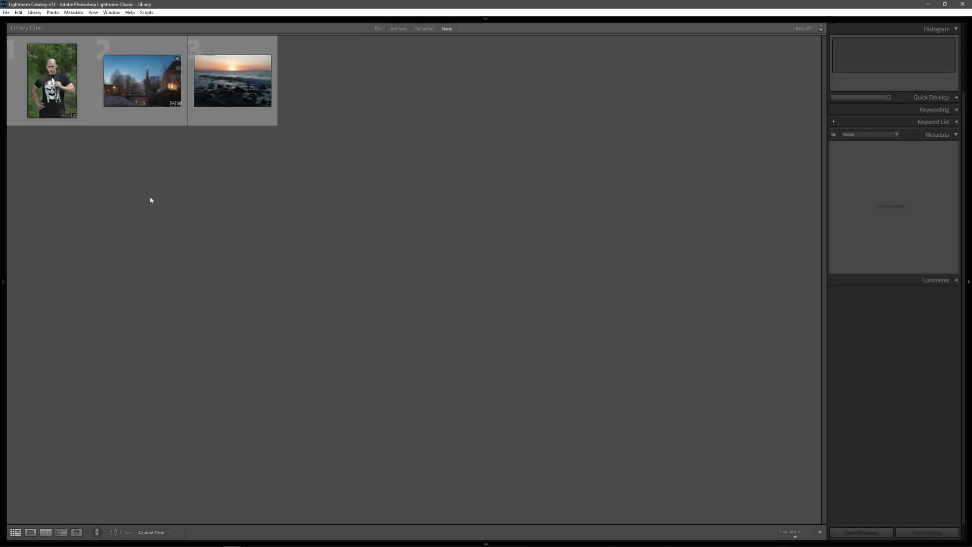
Step: Set DehancerLightroom.exe from Program Files > Dehancer Lightroom Plugin as Lightroom's additional external editor
{"action": "left_click", "coordinate": [21, 13]}
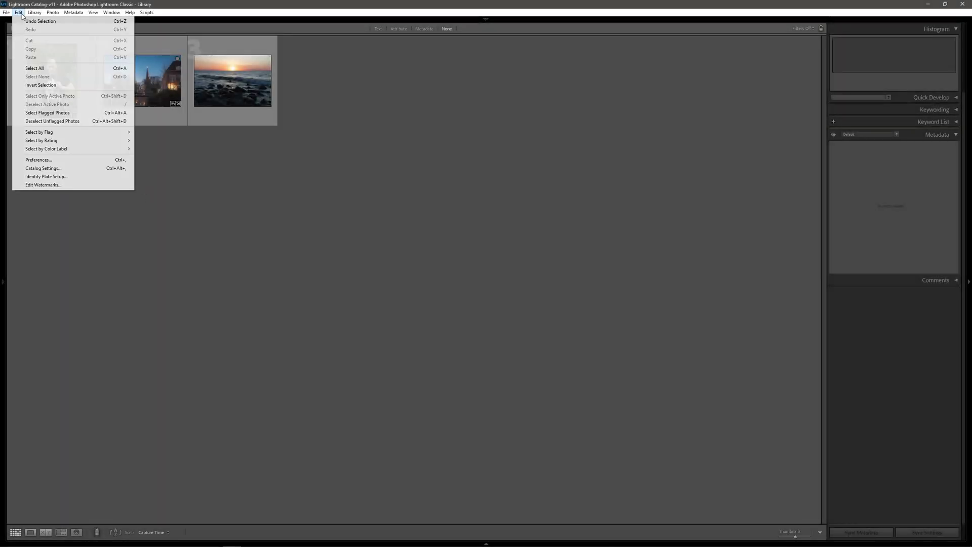
{"action": "left_click", "coordinate": [53, 163]}
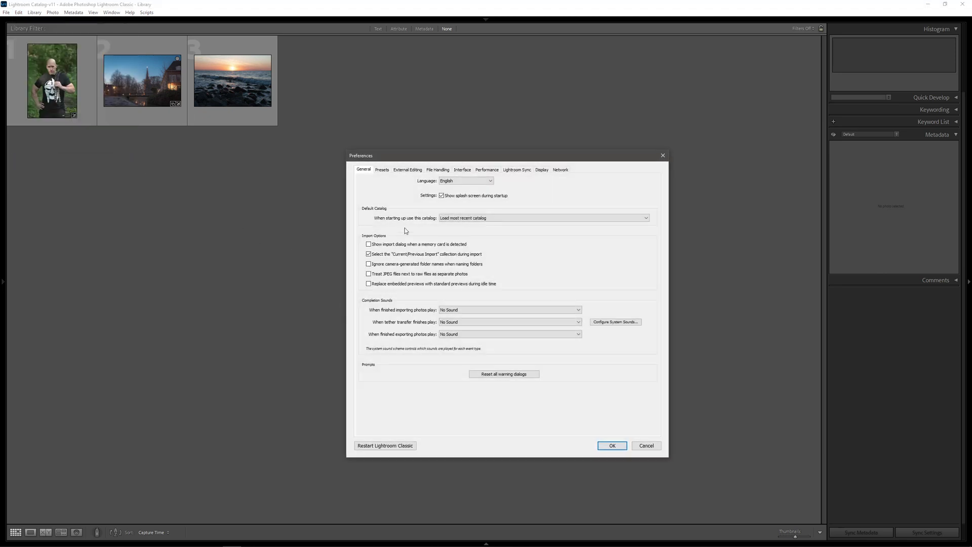
{"action": "left_click", "coordinate": [408, 171]}
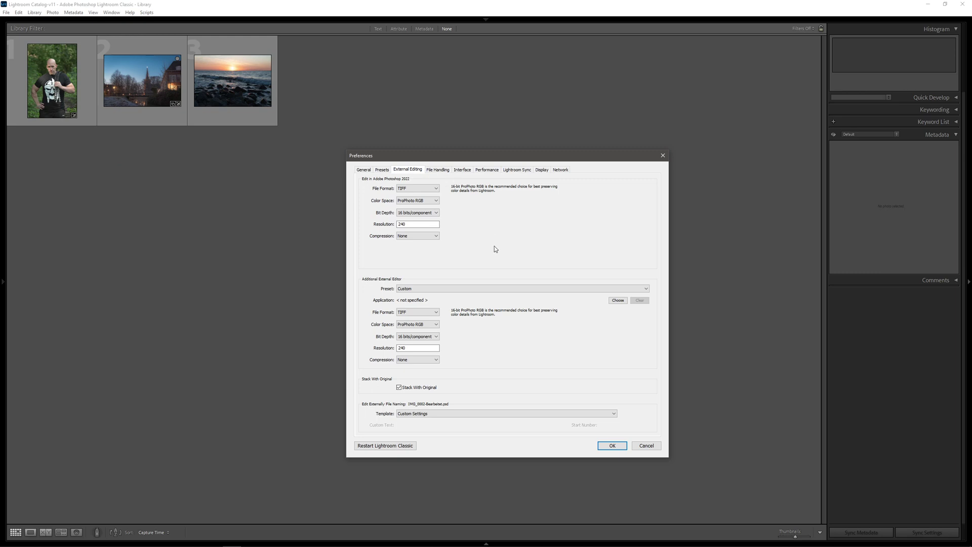
{"action": "left_click", "coordinate": [618, 300]}
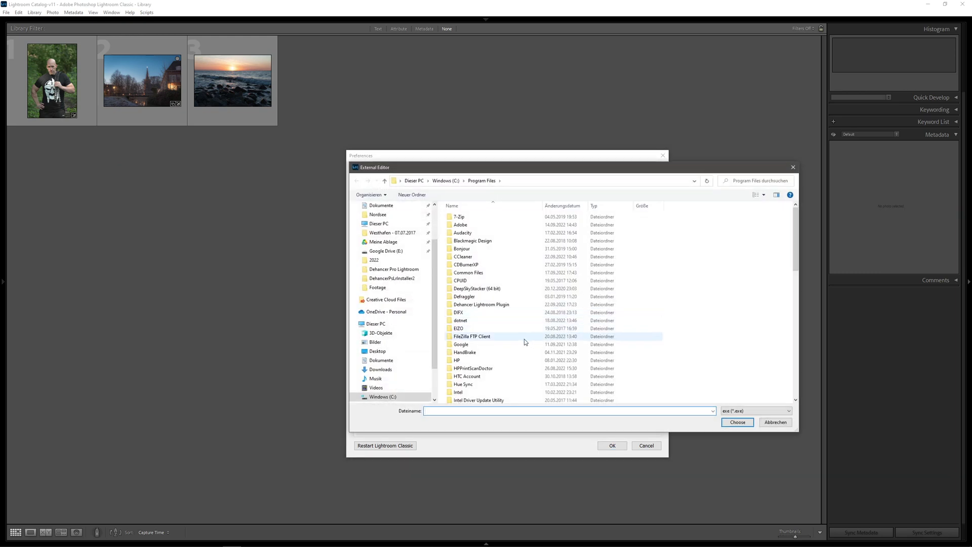
{"action": "scroll", "coordinate": [524, 339], "scroll_direction": "down", "scroll_amount": 3}
{"action": "scroll", "coordinate": [521, 330], "scroll_direction": "up", "scroll_amount": 3}
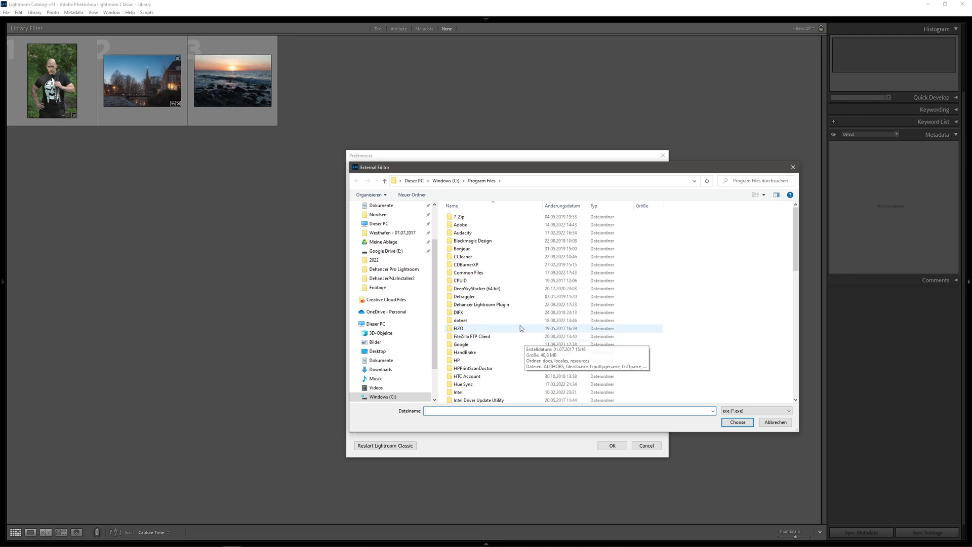
{"action": "left_click", "coordinate": [482, 307]}
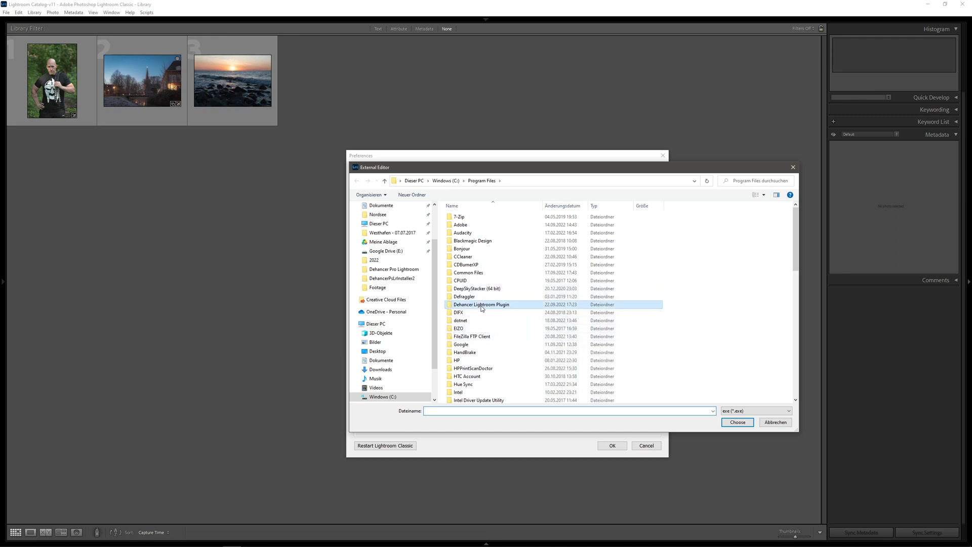
{"action": "left_click", "coordinate": [738, 423]}
{"action": "left_click", "coordinate": [479, 251]}
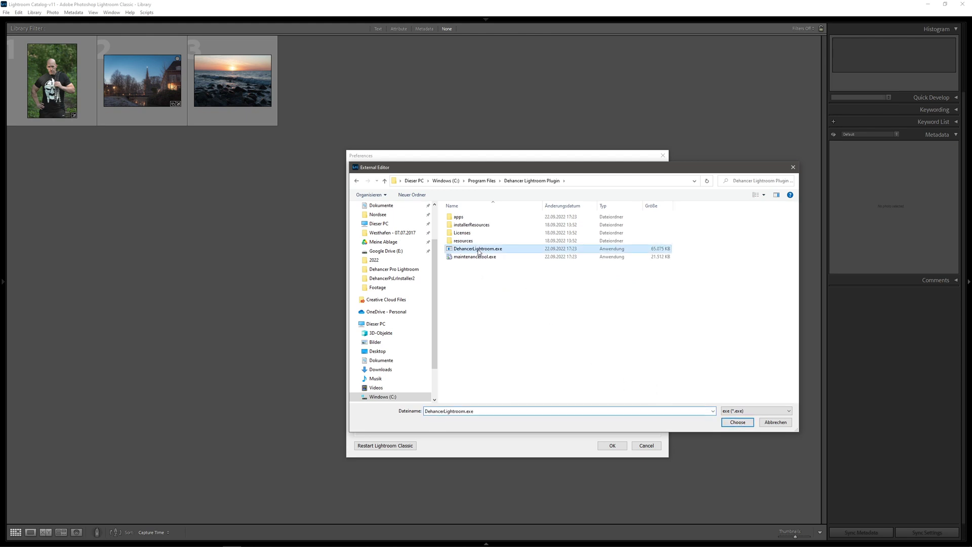
{"action": "left_click", "coordinate": [744, 426]}
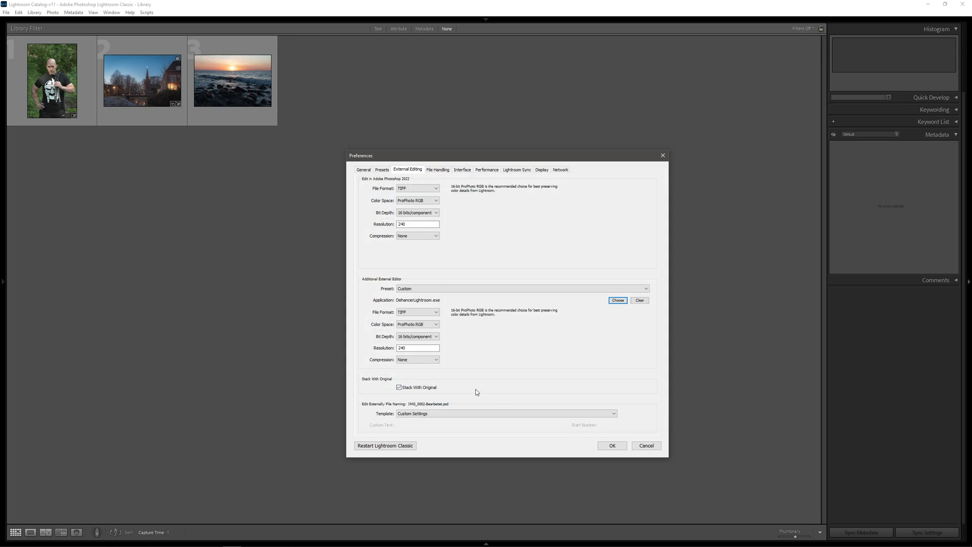
Step: Keep TIFF and 16 bits/component, switch the Dehancer editor's colour space to sRGB, and save preferences
{"action": "left_click", "coordinate": [436, 324]}
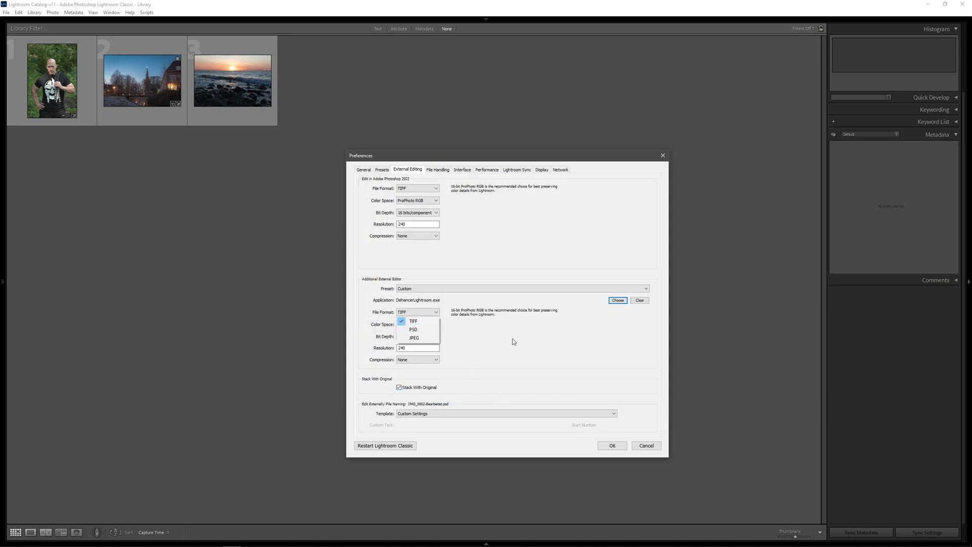
{"action": "left_click", "coordinate": [445, 329]}
{"action": "left_click", "coordinate": [436, 337]}
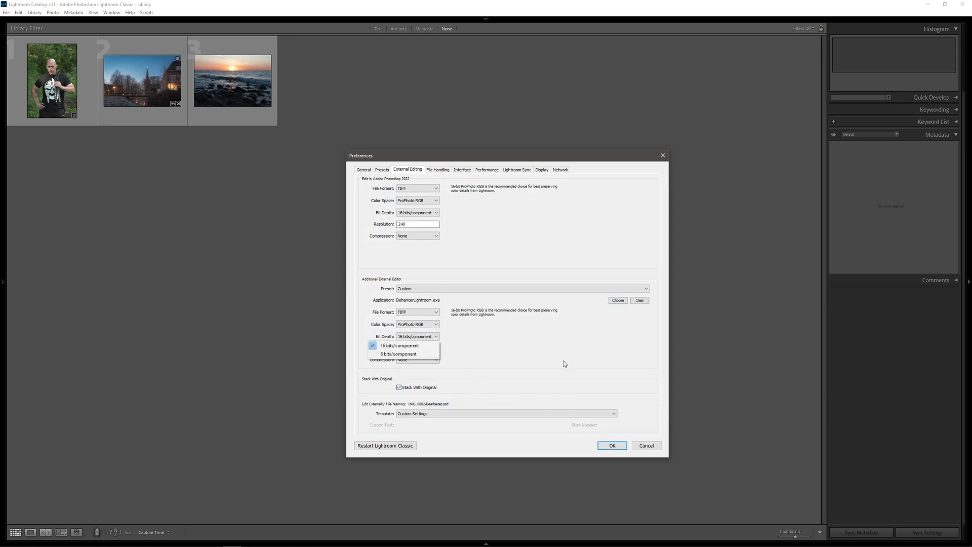
{"action": "left_click", "coordinate": [441, 322]}
{"action": "left_click", "coordinate": [427, 326]}
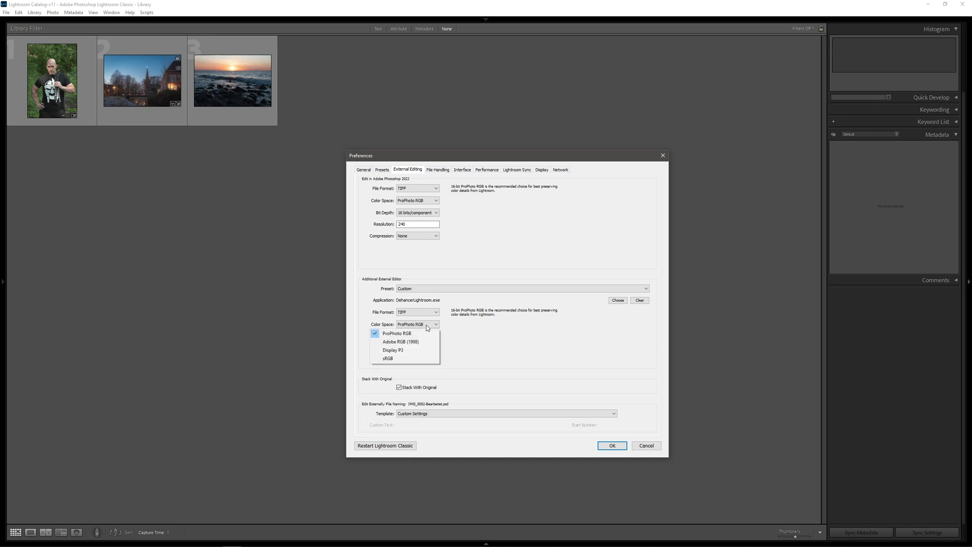
{"action": "left_click", "coordinate": [396, 359]}
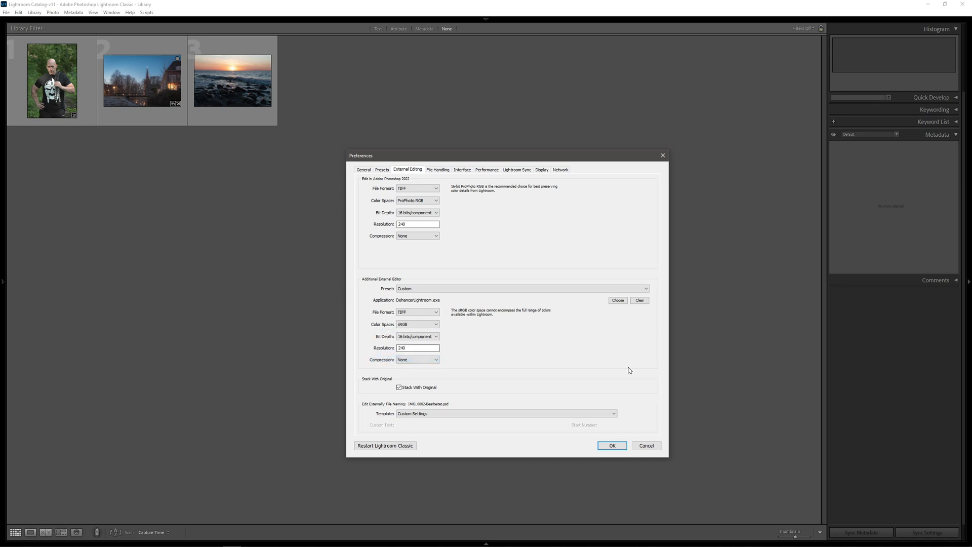
{"action": "left_click", "coordinate": [622, 449]}
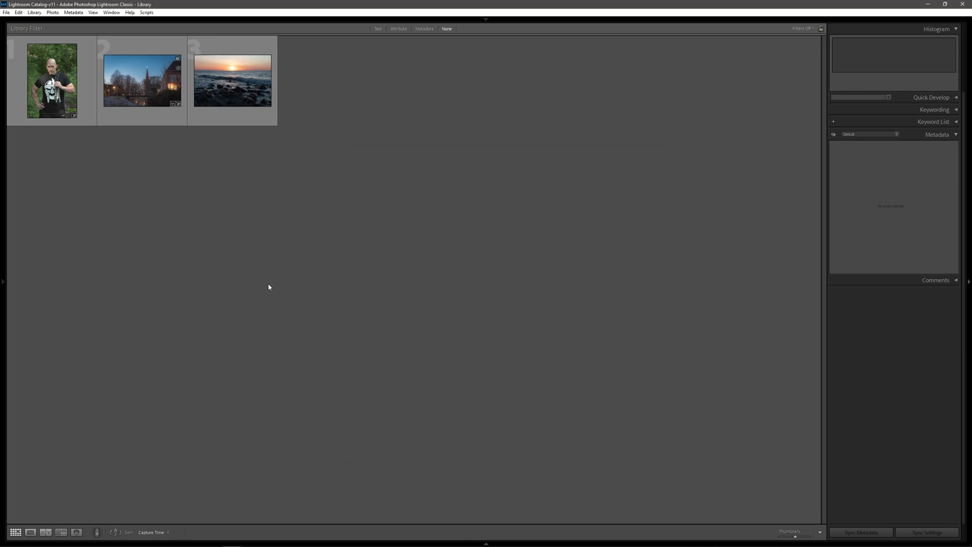
Step: Send a copy of the sunset seascape with Lightroom adjustments to DehancerLightroom.exe for editing
{"action": "left_click", "coordinate": [231, 85]}
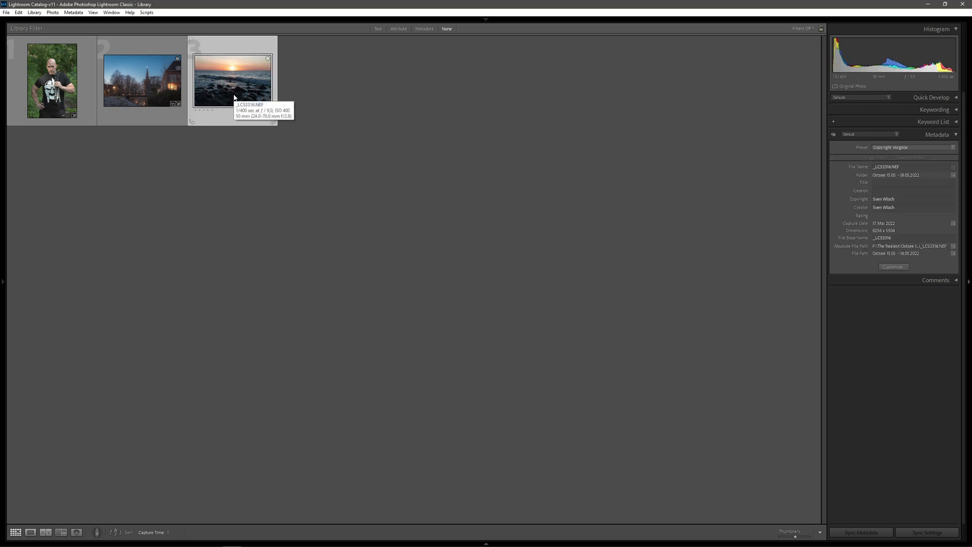
{"action": "right_click", "coordinate": [234, 95]}
{"action": "mouse_move", "coordinate": [300, 181]}
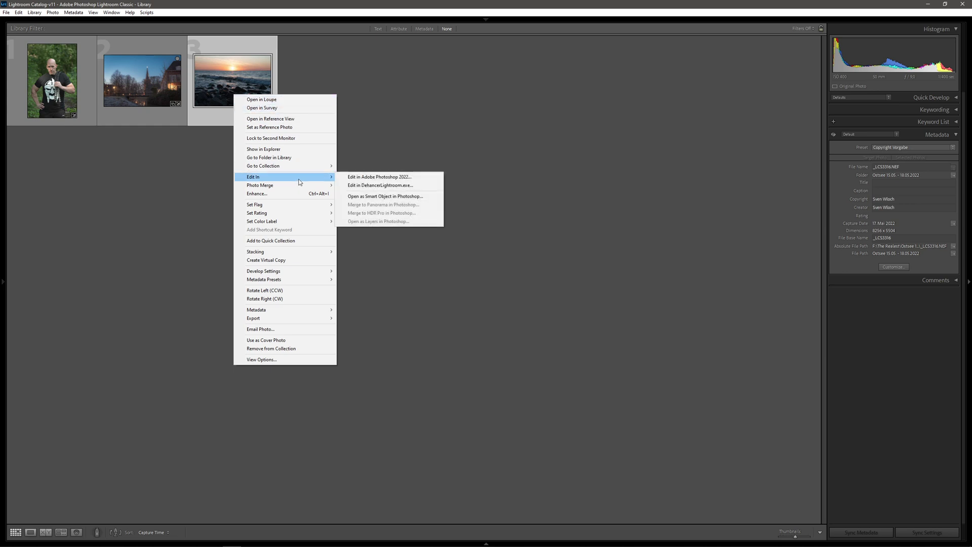
{"action": "left_click", "coordinate": [427, 186]}
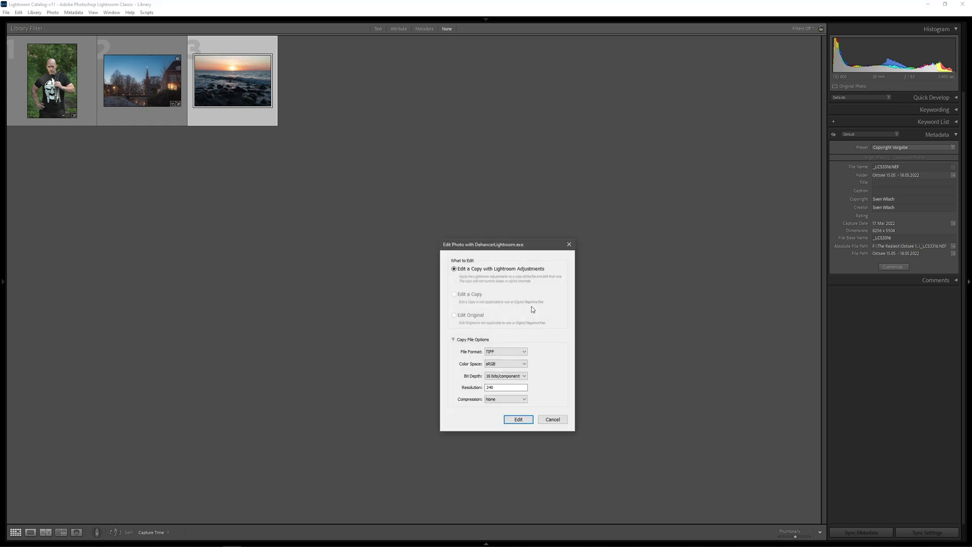
{"action": "left_click", "coordinate": [518, 420]}
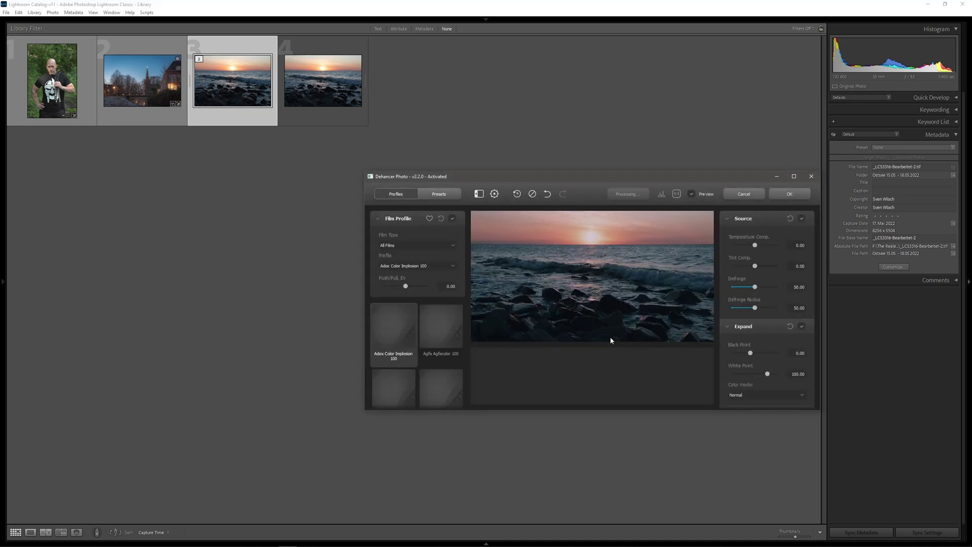
Step: Move the Dehancer window and maximise it to full screen
{"action": "left_click_drag", "start_coordinate": [606, 176], "coordinate": [422, 170]}
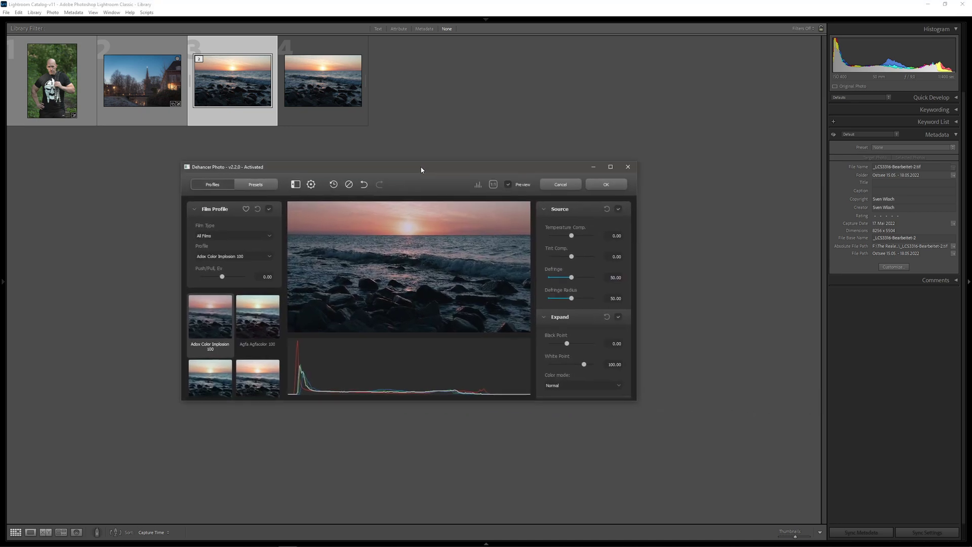
{"action": "double_click", "coordinate": [422, 169]}
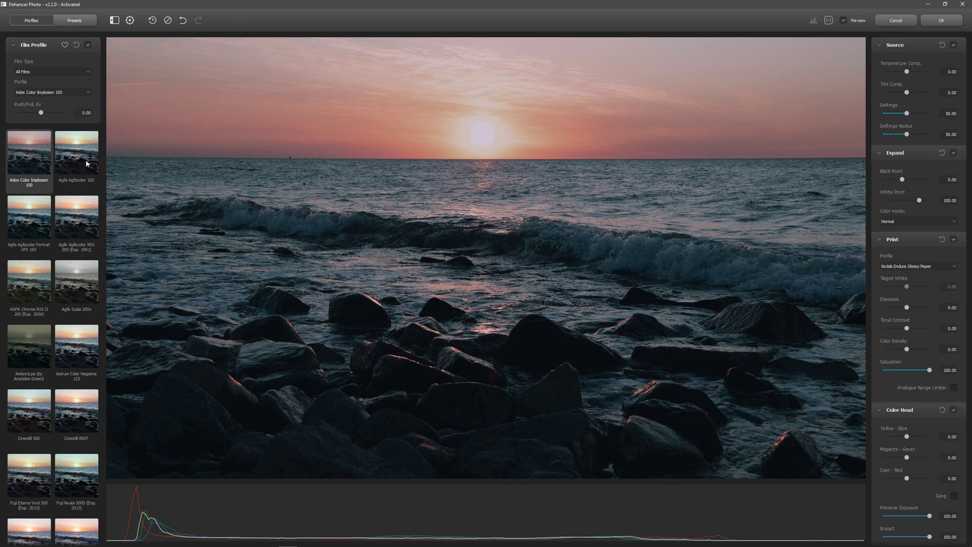
{"action": "left_click", "coordinate": [51, 72]}
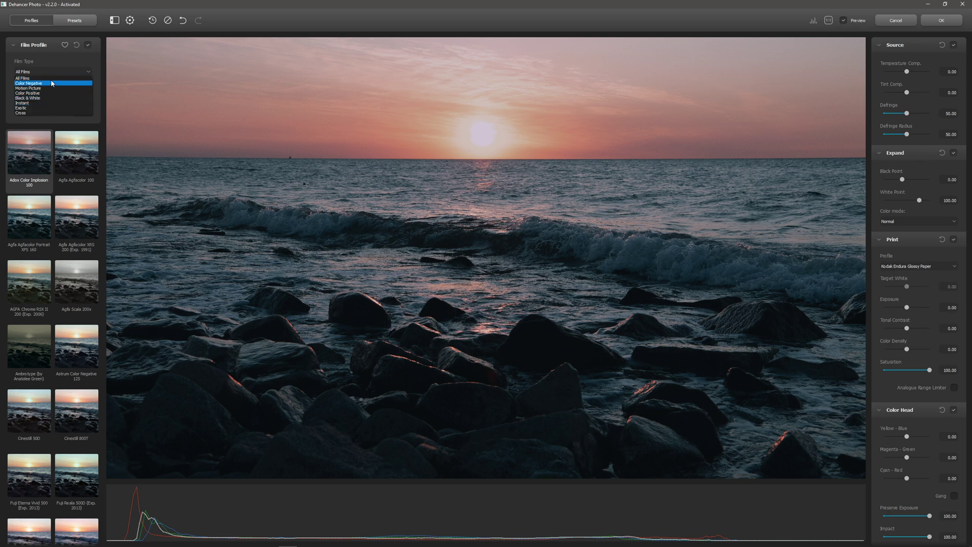
{"action": "left_click", "coordinate": [60, 66]}
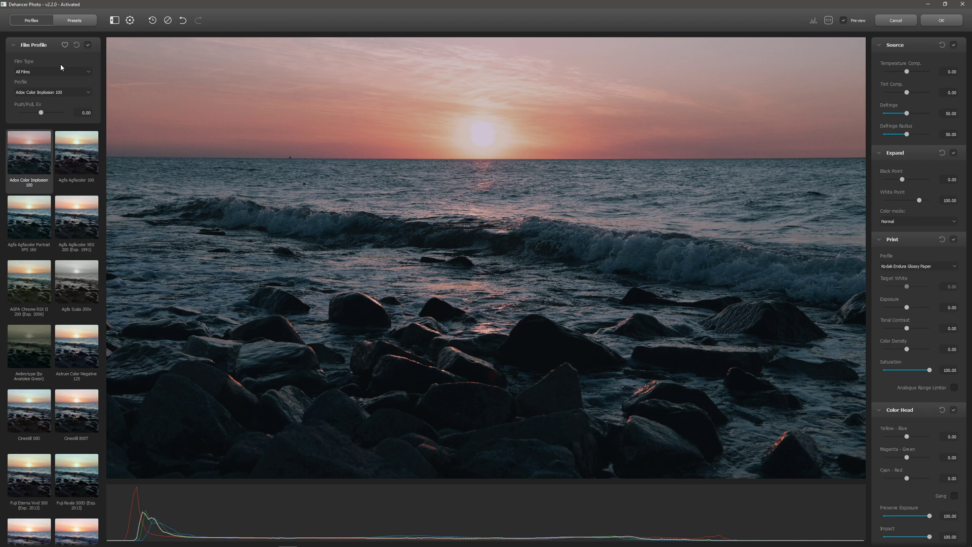
{"action": "mouse_move", "coordinate": [48, 113]}
{"action": "left_mouse_down"}
{"action": "mouse_move", "coordinate": [19, 115]}
{"action": "mouse_move", "coordinate": [75, 117]}
{"action": "mouse_move", "coordinate": [33, 114]}
{"action": "mouse_move", "coordinate": [66, 114]}
{"action": "mouse_move", "coordinate": [36, 114]}
{"action": "mouse_move", "coordinate": [49, 118]}
{"action": "left_mouse_up"}
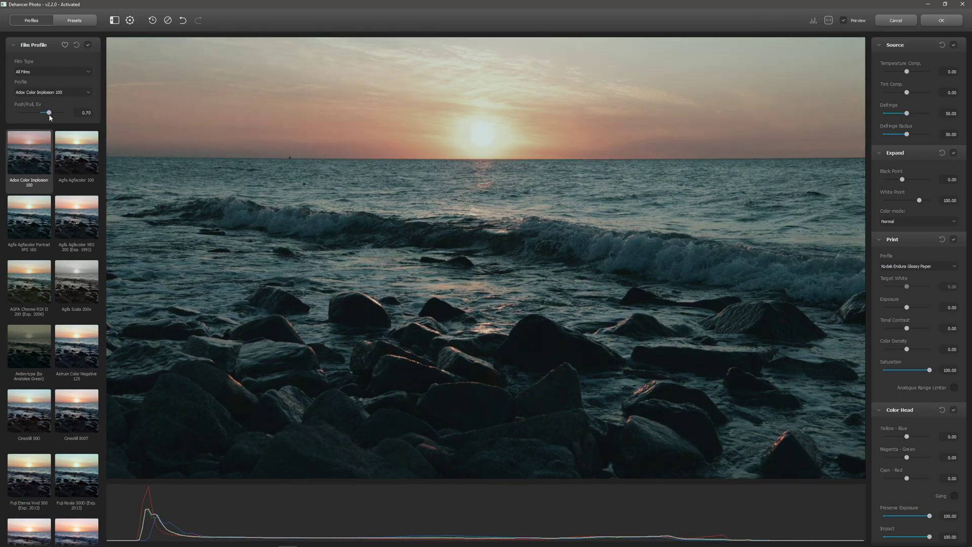
{"action": "left_click", "coordinate": [85, 113]}
{"action": "type", "text": "0"}
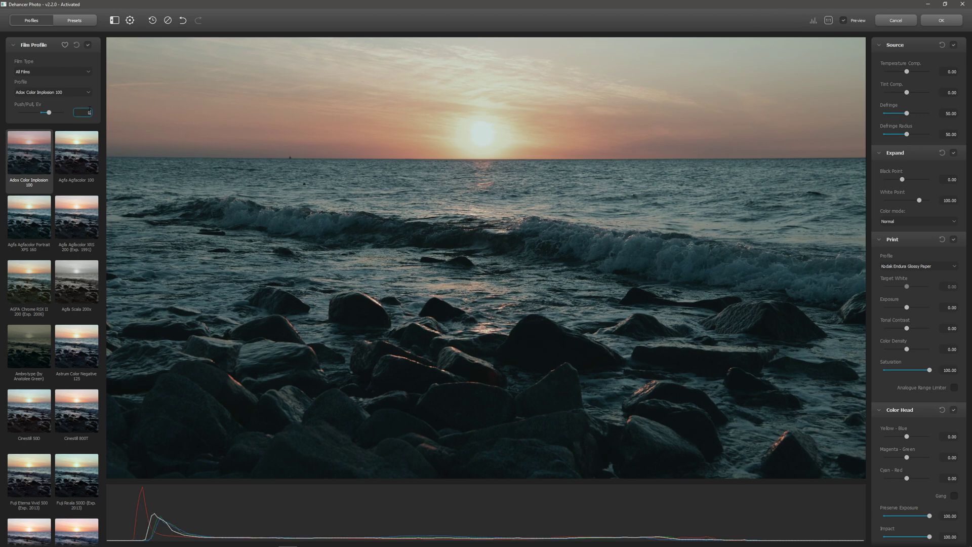
{"action": "key", "text": "Return"}
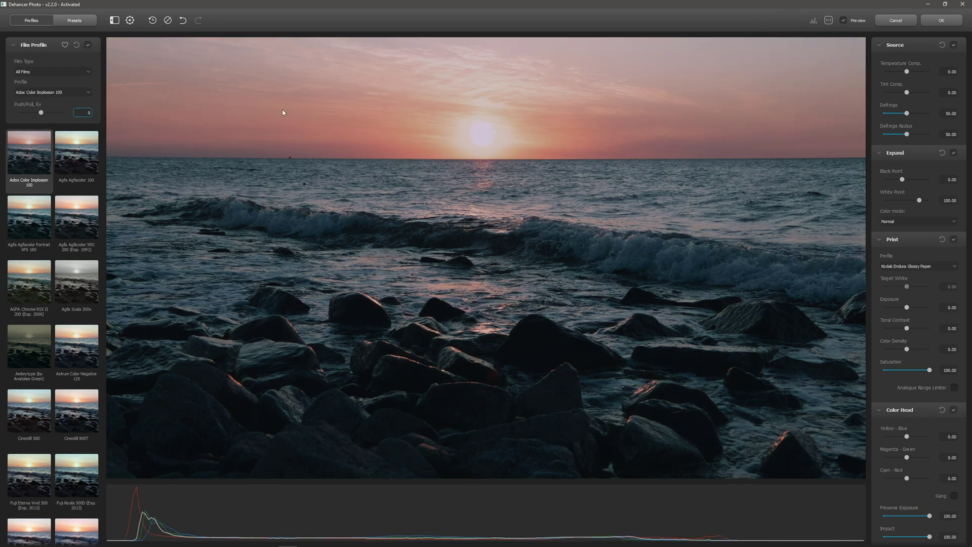
Step: Toggle the Preview on and off to compare the graded seascape with the original
{"action": "left_click", "coordinate": [845, 20]}
{"action": "left_click", "coordinate": [845, 20]}
{"action": "left_click", "coordinate": [845, 19]}
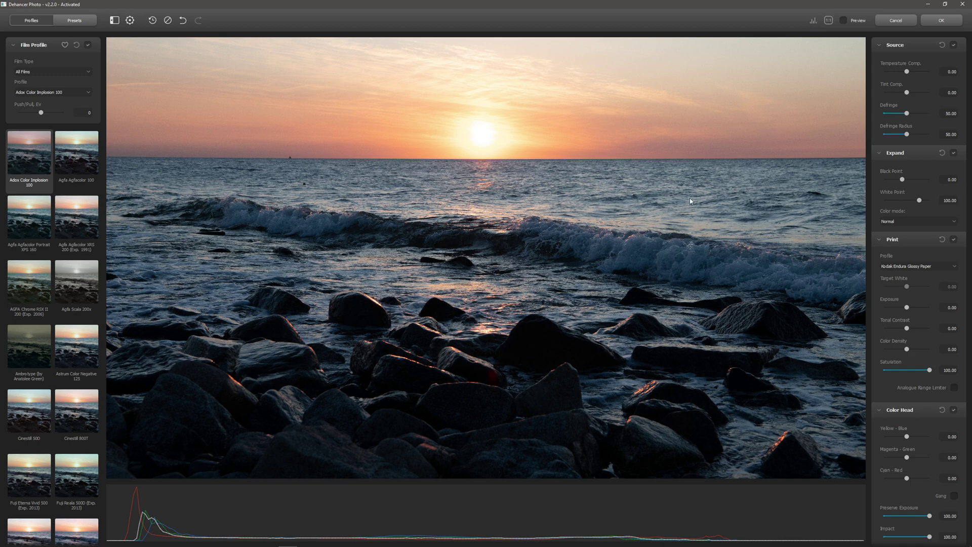
Step: Check detail at 1:1 zoom, hide the histogram, and show the photo at actual size
{"action": "left_click", "coordinate": [828, 21]}
{"action": "left_click", "coordinate": [830, 21]}
{"action": "left_click", "coordinate": [829, 20]}
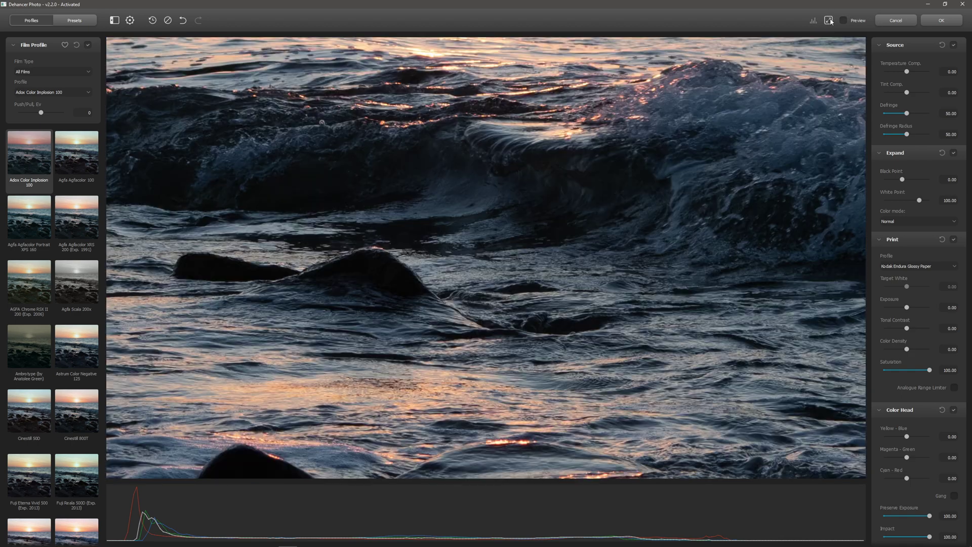
{"action": "left_click", "coordinate": [829, 20]}
{"action": "left_click", "coordinate": [829, 21]}
{"action": "left_click", "coordinate": [829, 21]}
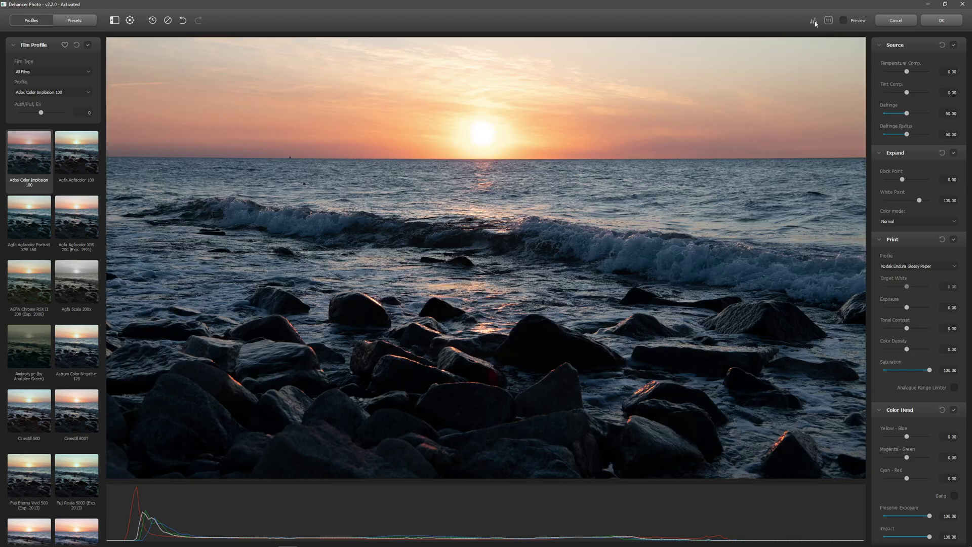
{"action": "left_click", "coordinate": [814, 22]}
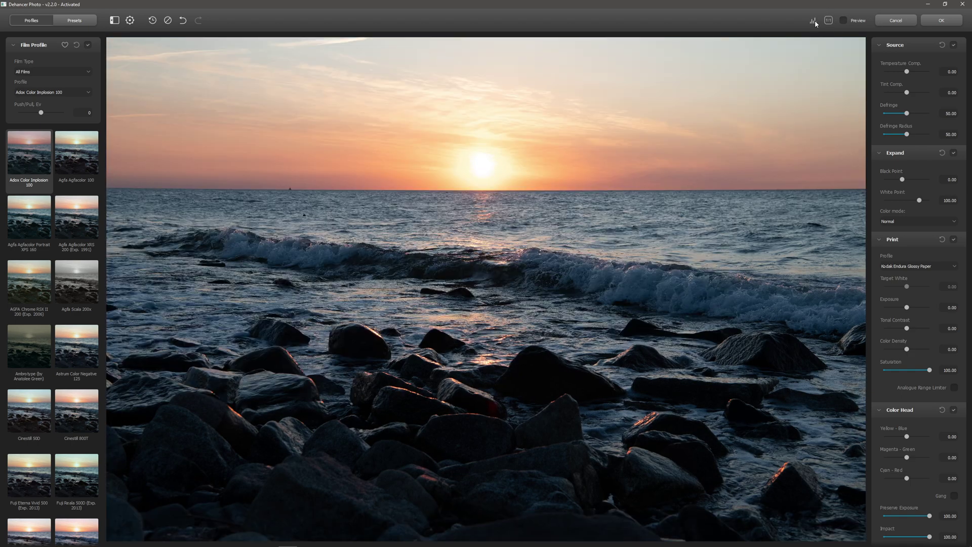
{"action": "left_click", "coordinate": [517, 326]}
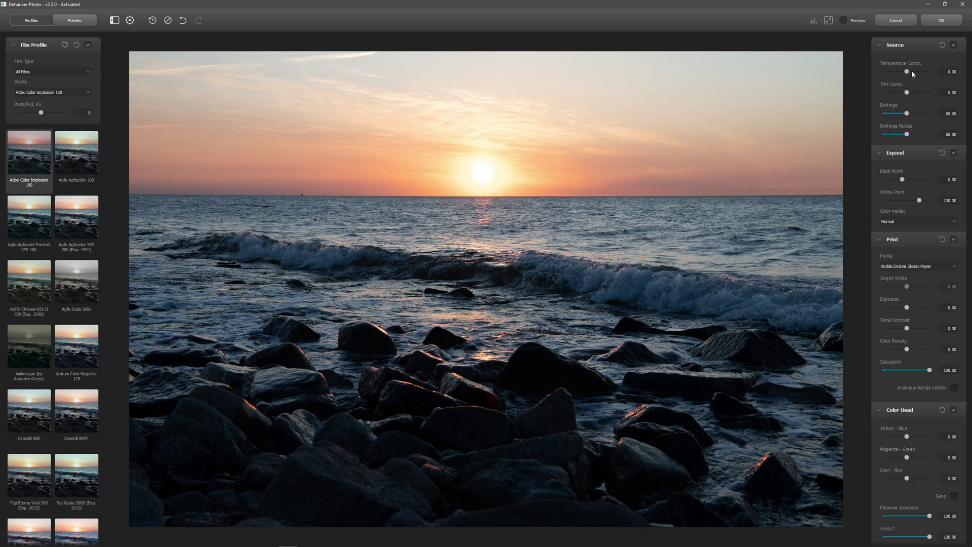
Step: Turn on the film preview, adjust temperature and tint compensation, and lower the black point to -10
{"action": "left_click_drag", "start_coordinate": [907, 73], "coordinate": [891, 75]}
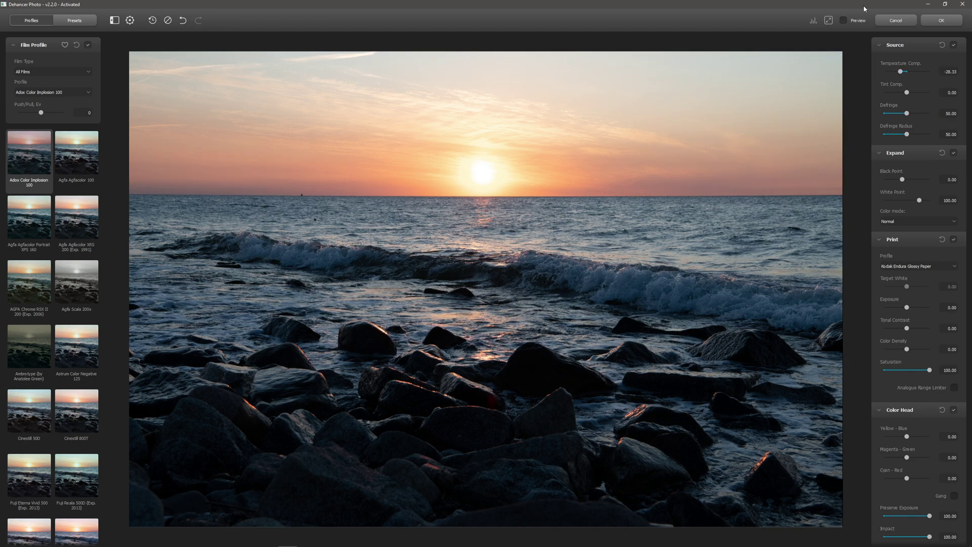
{"action": "left_click", "coordinate": [842, 20]}
{"action": "double_click", "coordinate": [908, 71]}
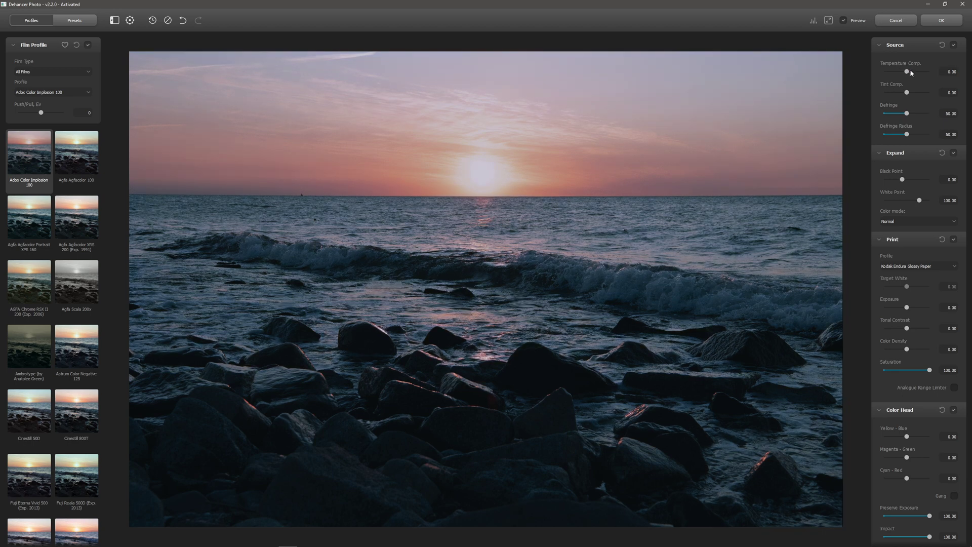
{"action": "scroll", "coordinate": [910, 69], "scroll_direction": "up", "scroll_amount": 4}
{"action": "scroll", "coordinate": [909, 67], "scroll_direction": "down", "scroll_amount": 14}
{"action": "left_click_drag", "start_coordinate": [907, 92], "coordinate": [902, 134]}
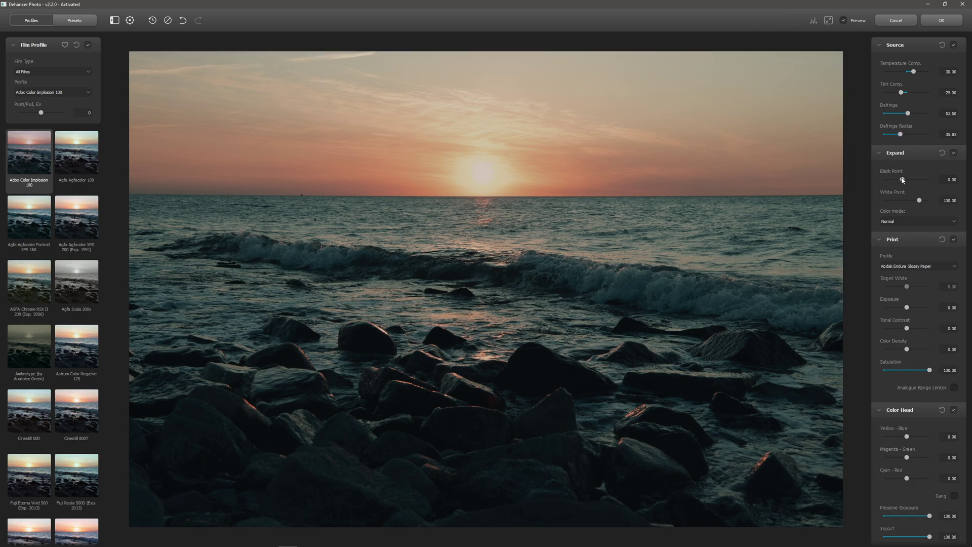
{"action": "left_click_drag", "start_coordinate": [903, 179], "coordinate": [910, 201]}
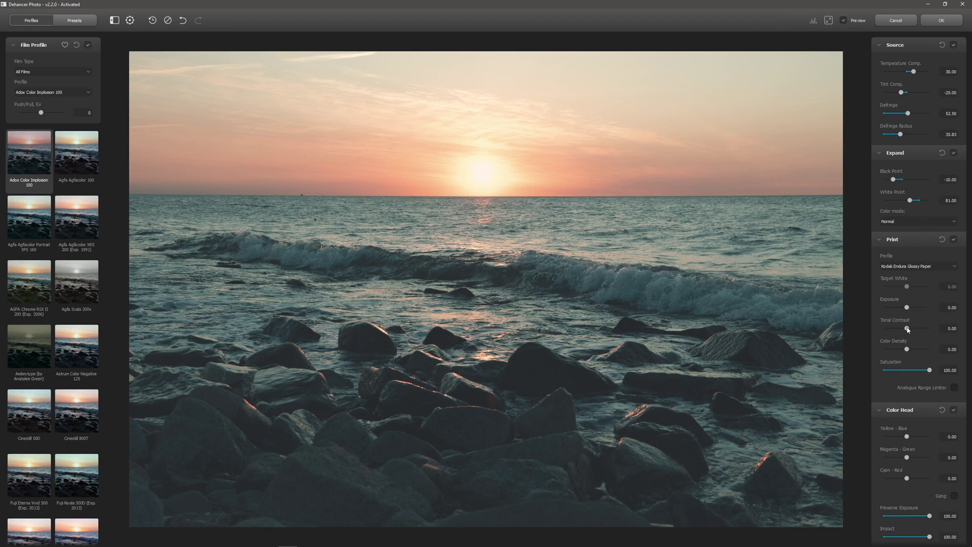
Step: Switch the print profile to Linear and tweak tonal contrast and colour density
{"action": "mouse_move", "coordinate": [908, 329]}
{"action": "left_mouse_down"}
{"action": "mouse_move", "coordinate": [922, 327]}
{"action": "mouse_move", "coordinate": [910, 329]}
{"action": "left_mouse_up"}
{"action": "left_click", "coordinate": [911, 266]}
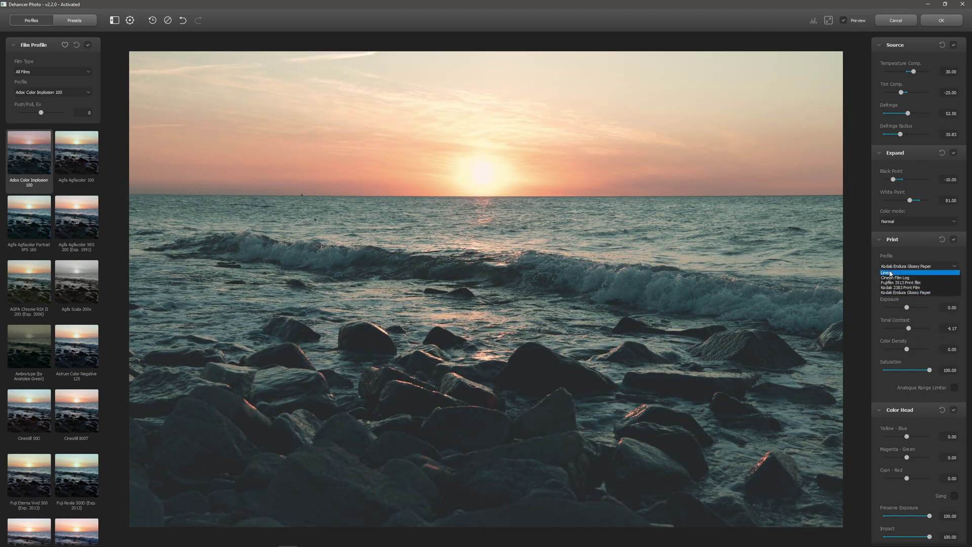
{"action": "left_click", "coordinate": [890, 273]}
{"action": "left_click_drag", "start_coordinate": [907, 349], "coordinate": [905, 349]}
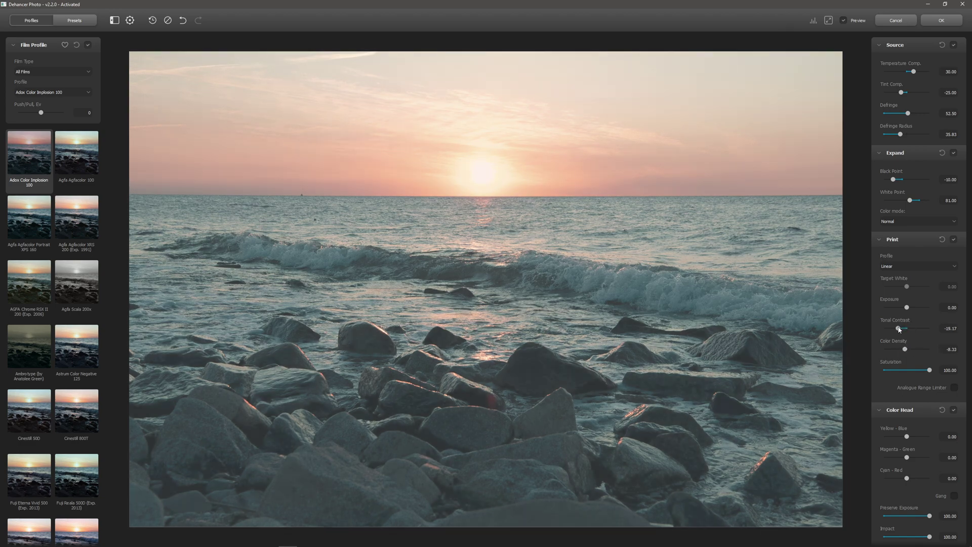
{"action": "left_click_drag", "start_coordinate": [906, 330], "coordinate": [909, 330]}
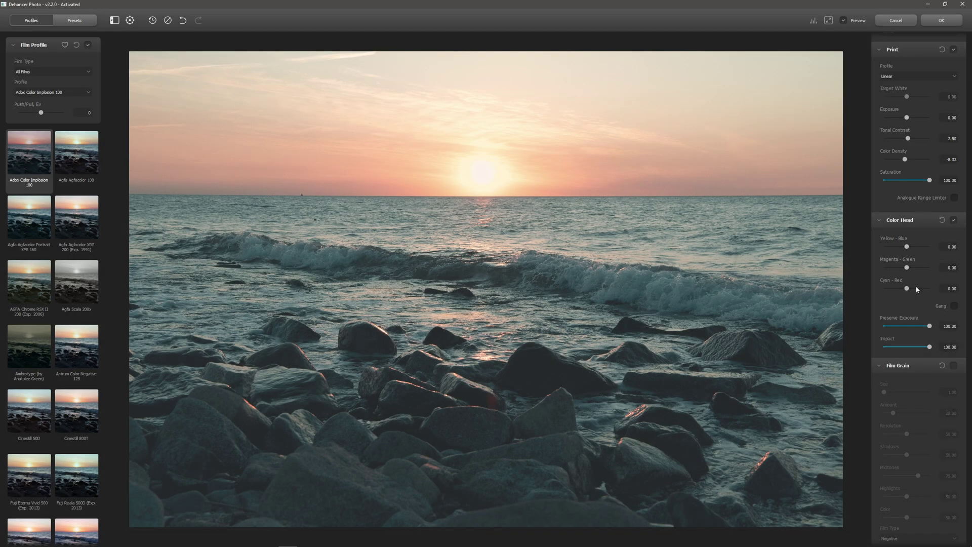
Step: Shift the Color Head yellow-blue balance and lower Preserve Exposure to 27.50
{"action": "left_click_drag", "start_coordinate": [907, 247], "coordinate": [914, 290]}
{"action": "left_click_drag", "start_coordinate": [929, 326], "coordinate": [926, 351]}
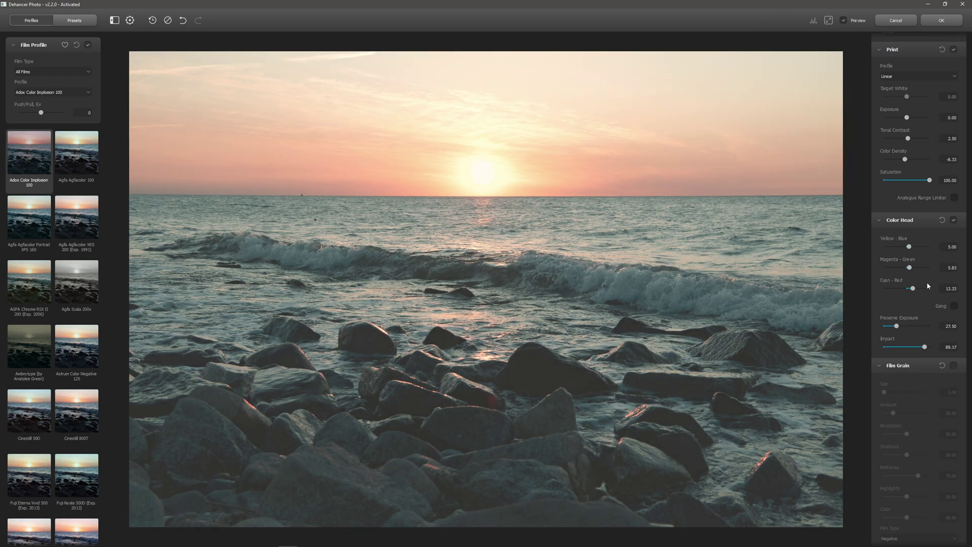
{"action": "scroll", "coordinate": [929, 286], "scroll_direction": "down", "scroll_amount": 3}
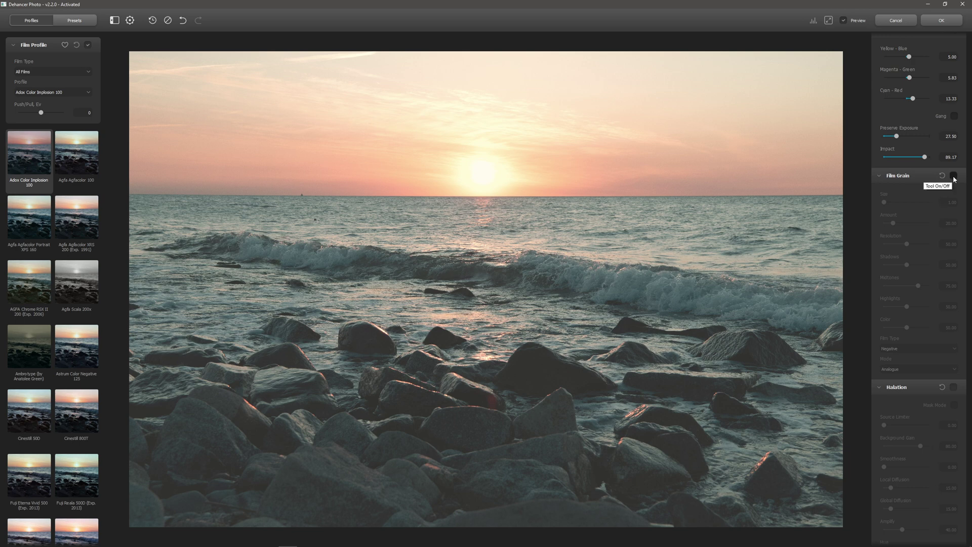
Step: Enable Film Grain with Size 3.11 and Amount 44.17, removing grain from the shadows
{"action": "left_click", "coordinate": [954, 176]}
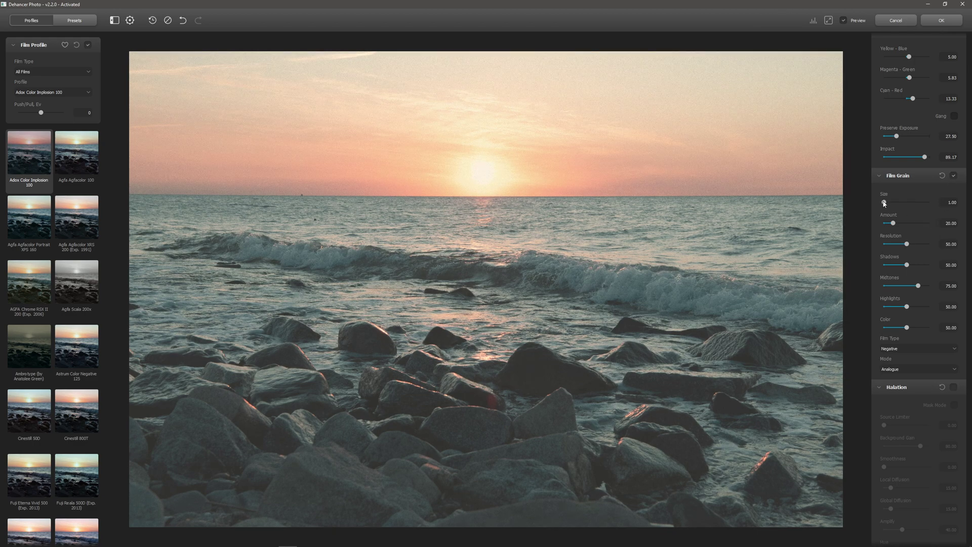
{"action": "left_click_drag", "start_coordinate": [884, 202], "coordinate": [894, 203]}
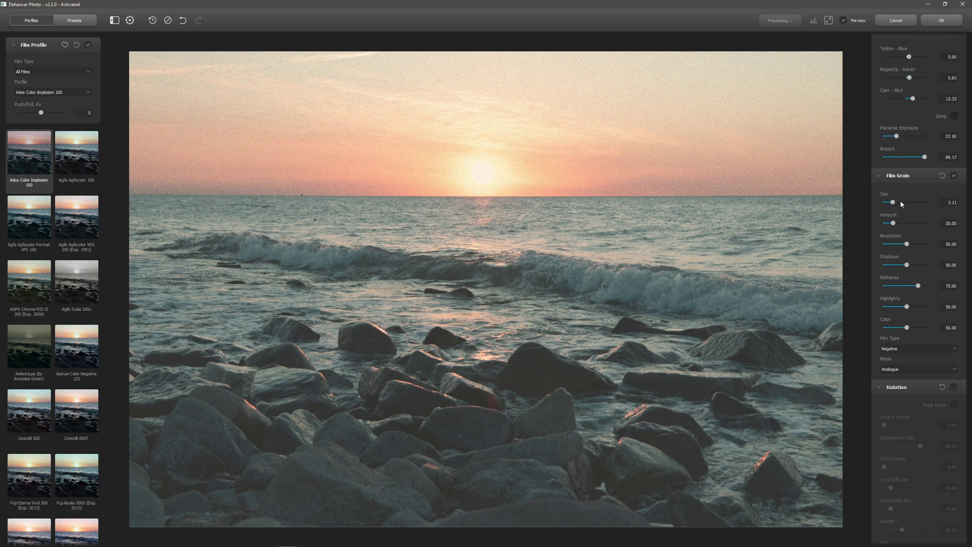
{"action": "left_click_drag", "start_coordinate": [894, 223], "coordinate": [905, 246]}
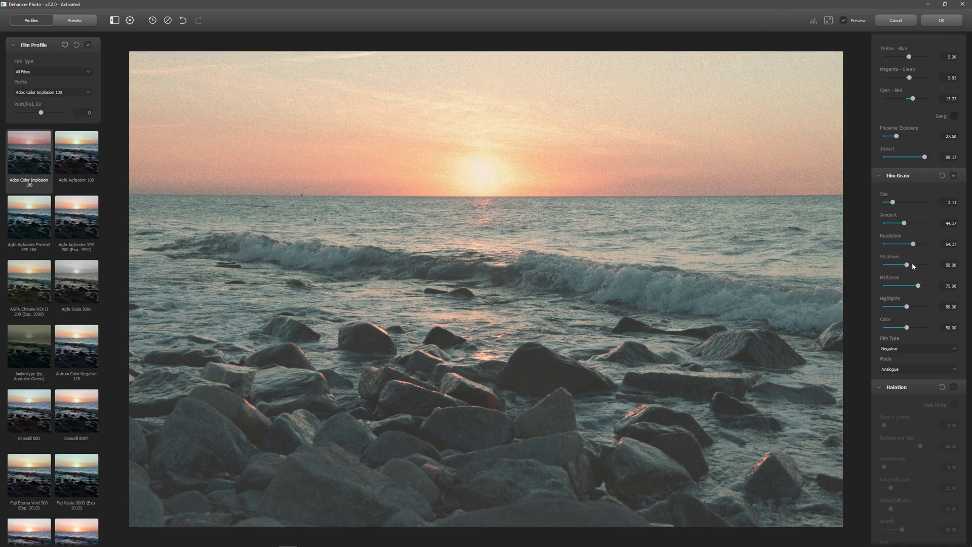
{"action": "scroll", "coordinate": [594, 377], "scroll_direction": "up", "scroll_amount": 5}
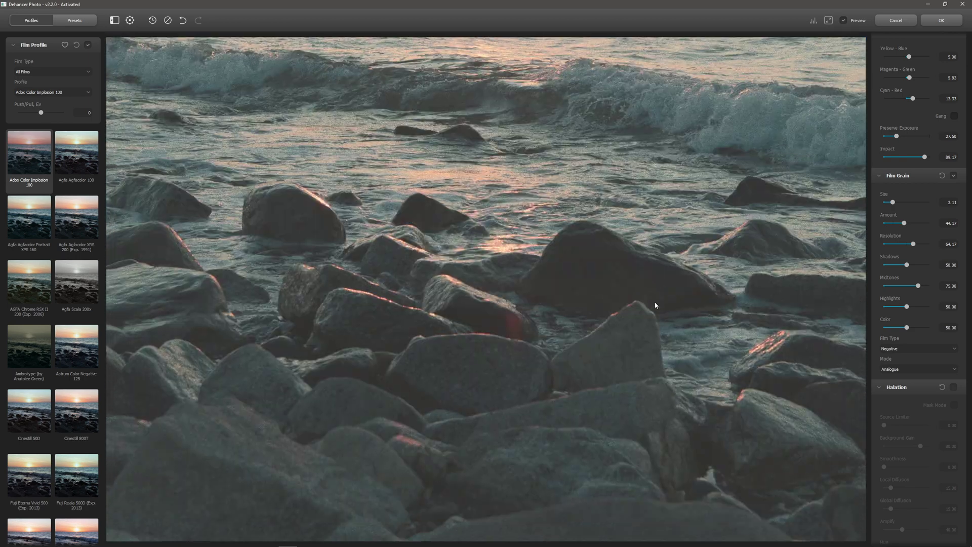
{"action": "left_click_drag", "start_coordinate": [911, 265], "coordinate": [913, 289]}
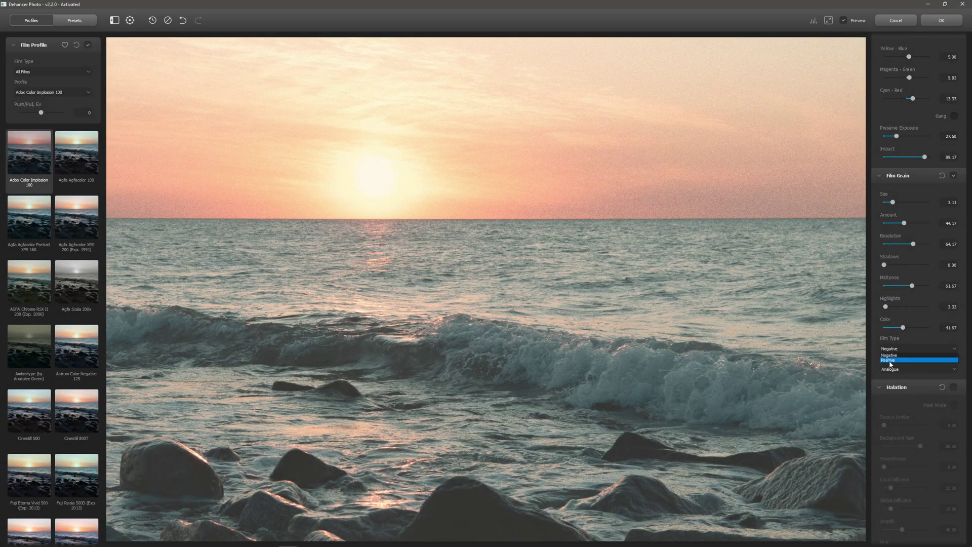
Step: Try Positive film type and Digital mode, then return grain to Negative and Analogue
{"action": "left_click", "coordinate": [890, 360]}
{"action": "left_click", "coordinate": [913, 348]}
{"action": "left_click", "coordinate": [896, 356]}
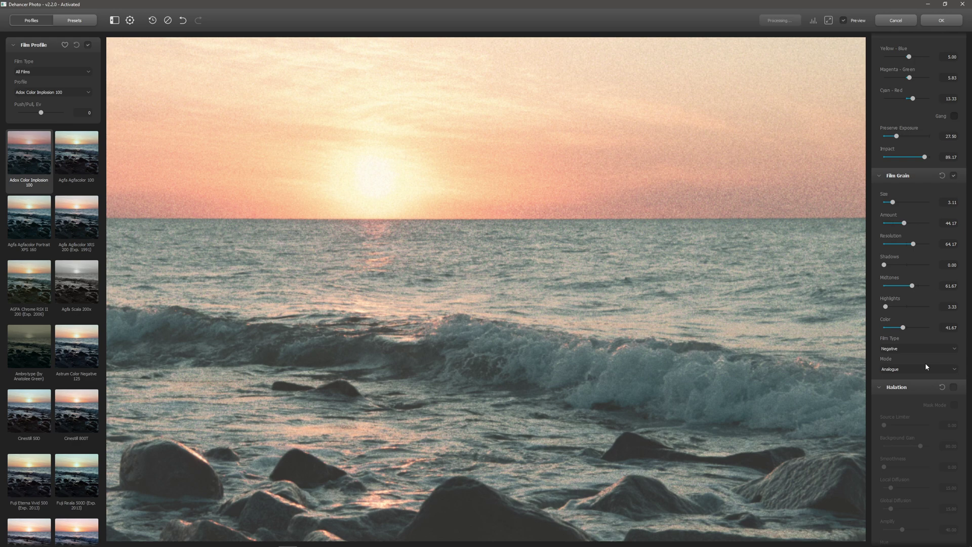
{"action": "left_click", "coordinate": [913, 369]}
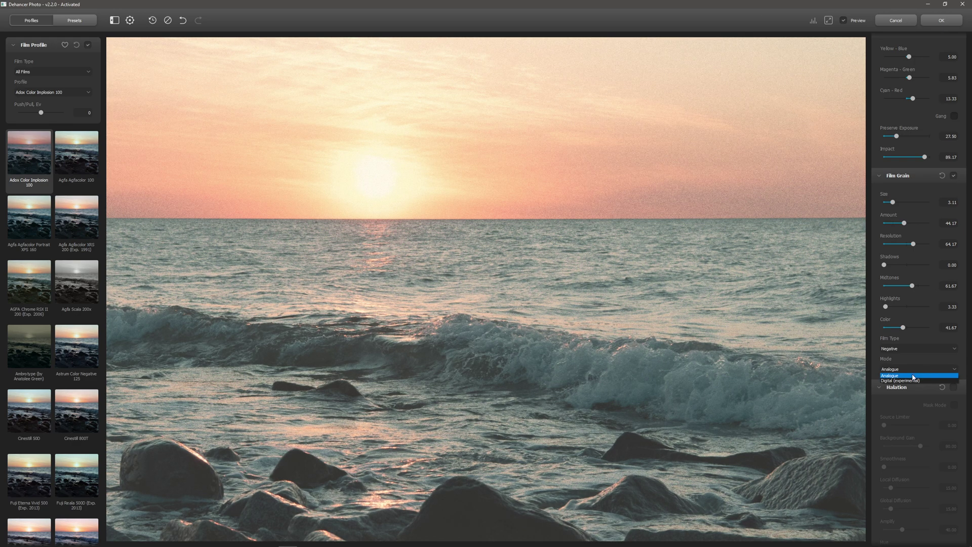
{"action": "left_click", "coordinate": [910, 381]}
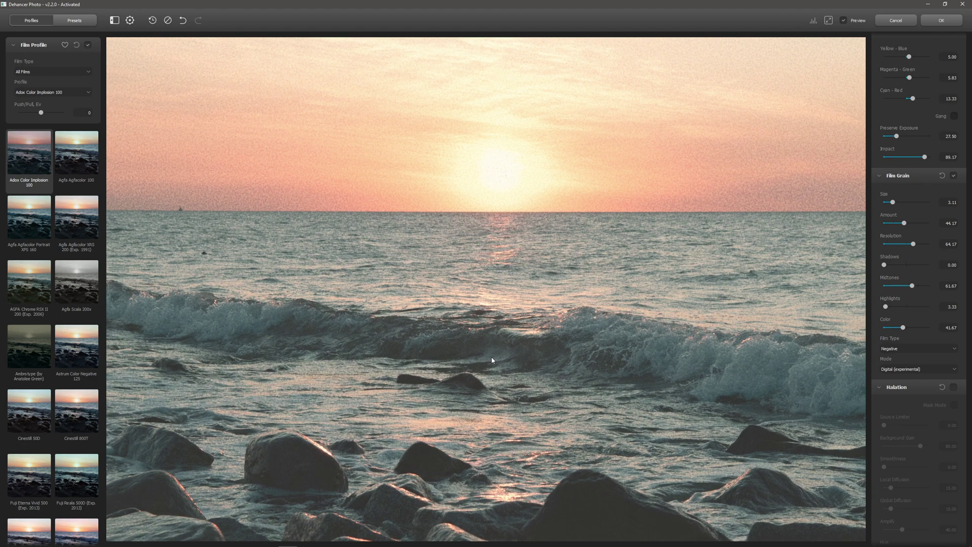
{"action": "left_click", "coordinate": [900, 373]}
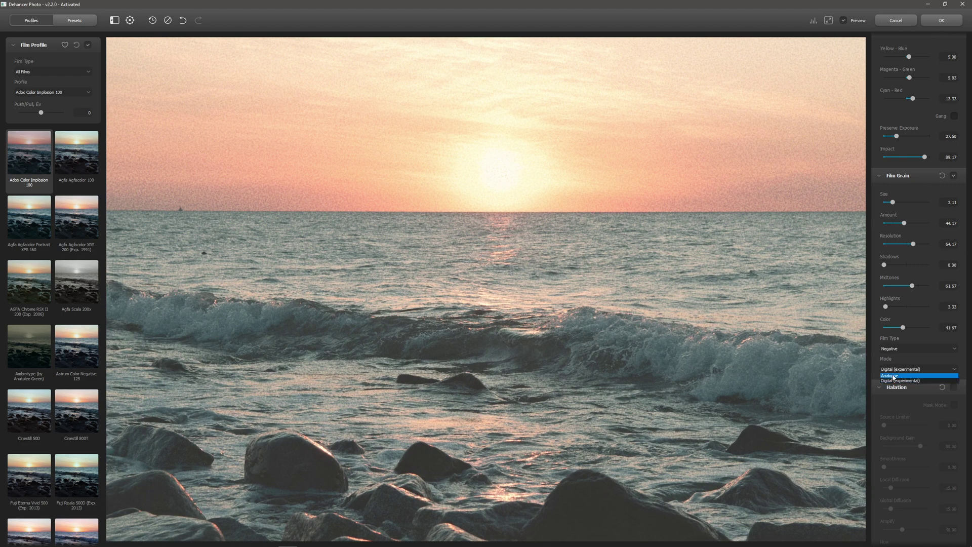
{"action": "left_click", "coordinate": [893, 376]}
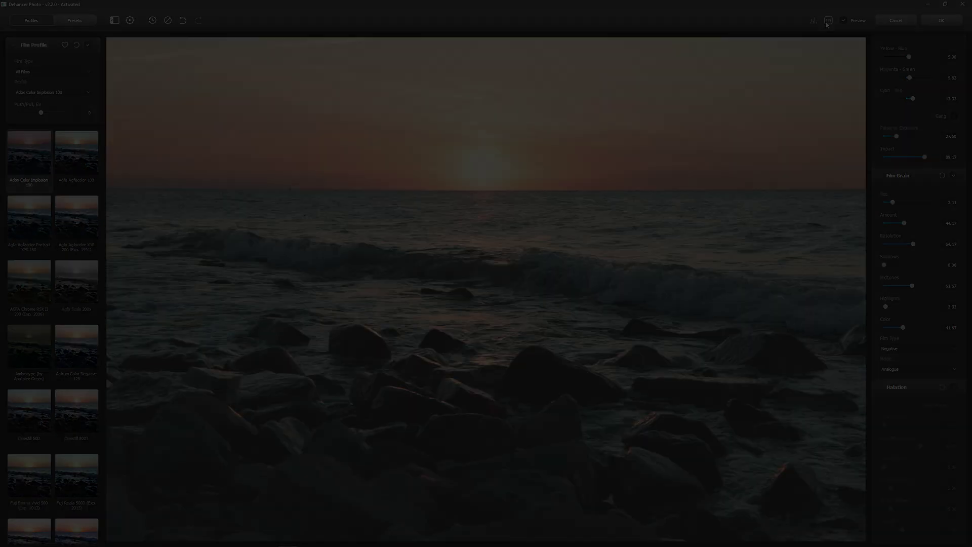
{"action": "scroll", "coordinate": [916, 279], "scroll_direction": "down", "scroll_amount": 3}
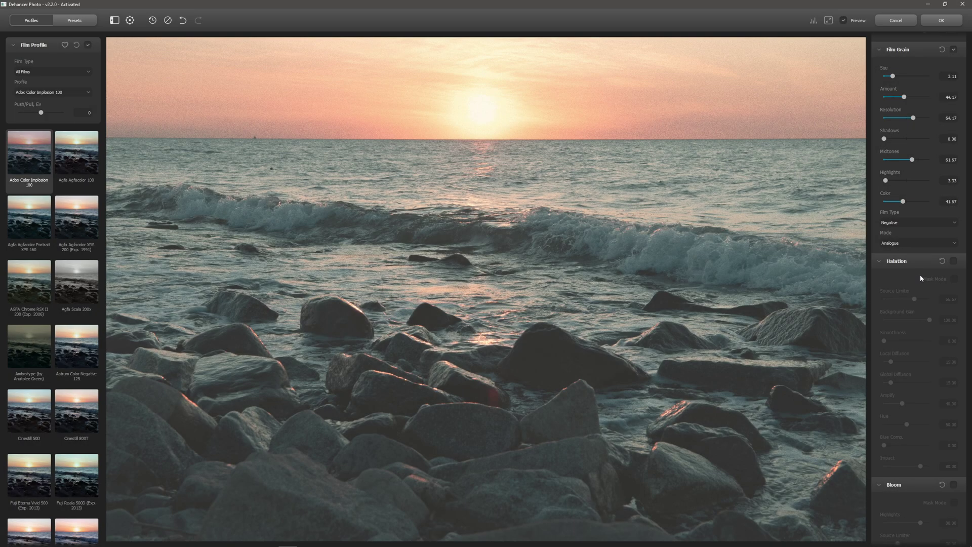
Step: Enable Halation with smoothness 50, maximum amplify, wider diffusion and added blue compensation
{"action": "left_click", "coordinate": [952, 262]}
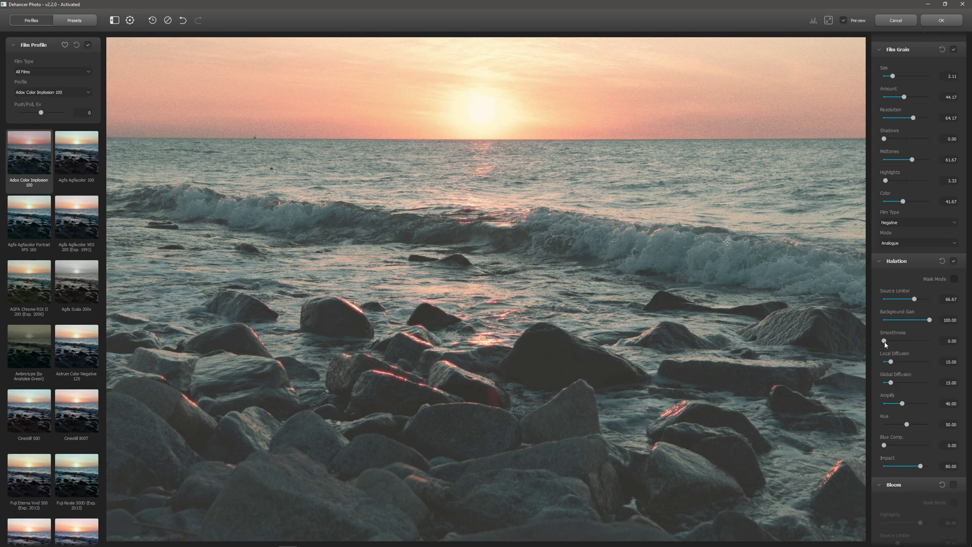
{"action": "left_click_drag", "start_coordinate": [885, 342], "coordinate": [922, 342]}
{"action": "left_click", "coordinate": [906, 341]}
{"action": "left_click_drag", "start_coordinate": [911, 404], "coordinate": [931, 403]}
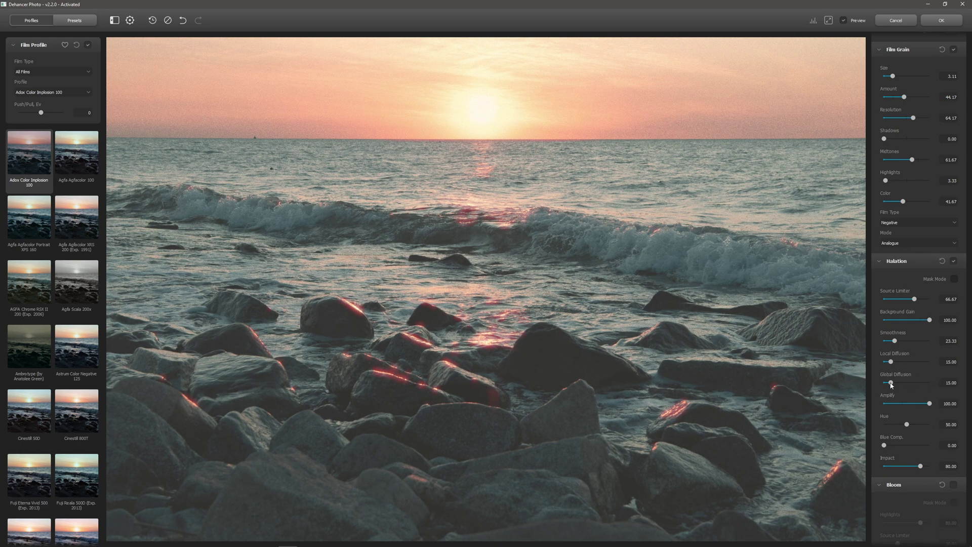
{"action": "left_click_drag", "start_coordinate": [891, 383], "coordinate": [905, 367]}
{"action": "mouse_move", "coordinate": [885, 446]}
{"action": "left_mouse_down"}
{"action": "mouse_move", "coordinate": [926, 446]}
{"action": "mouse_move", "coordinate": [884, 449]}
{"action": "mouse_move", "coordinate": [891, 443]}
{"action": "left_mouse_up"}
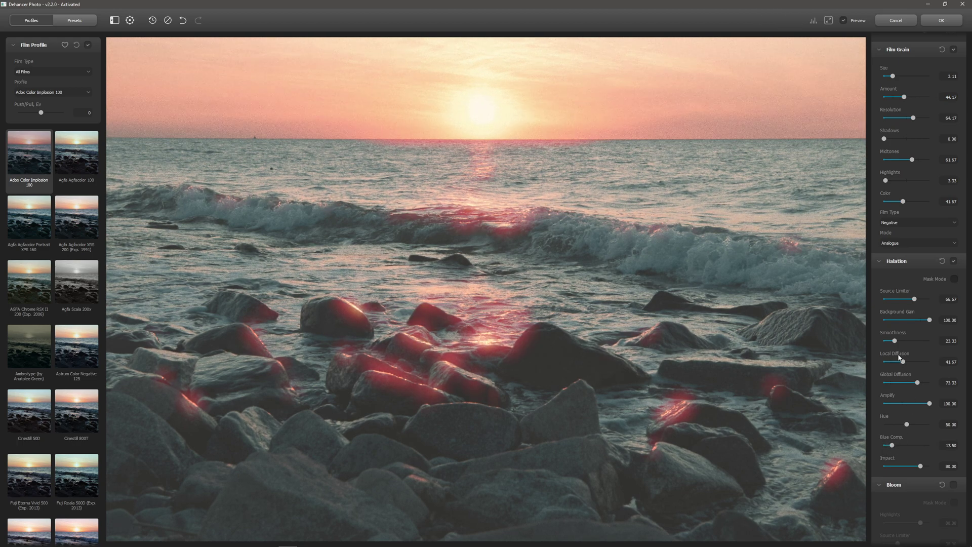
Step: View the halation mask and fine-tune its Impact and Amplify strength
{"action": "left_click", "coordinate": [954, 279]}
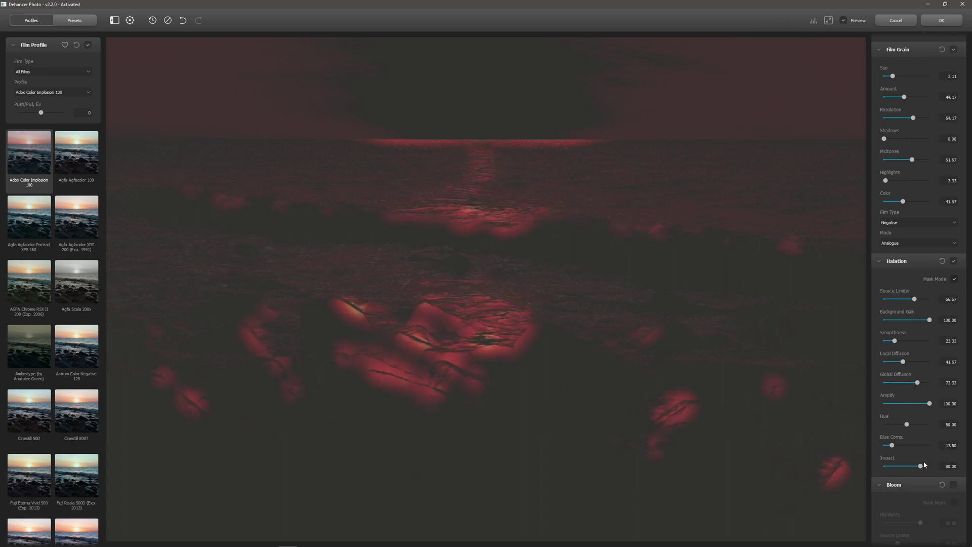
{"action": "mouse_move", "coordinate": [921, 466]}
{"action": "left_mouse_down"}
{"action": "mouse_move", "coordinate": [902, 471]}
{"action": "mouse_move", "coordinate": [922, 468]}
{"action": "left_mouse_up"}
{"action": "left_click_drag", "start_coordinate": [930, 405], "coordinate": [921, 407]}
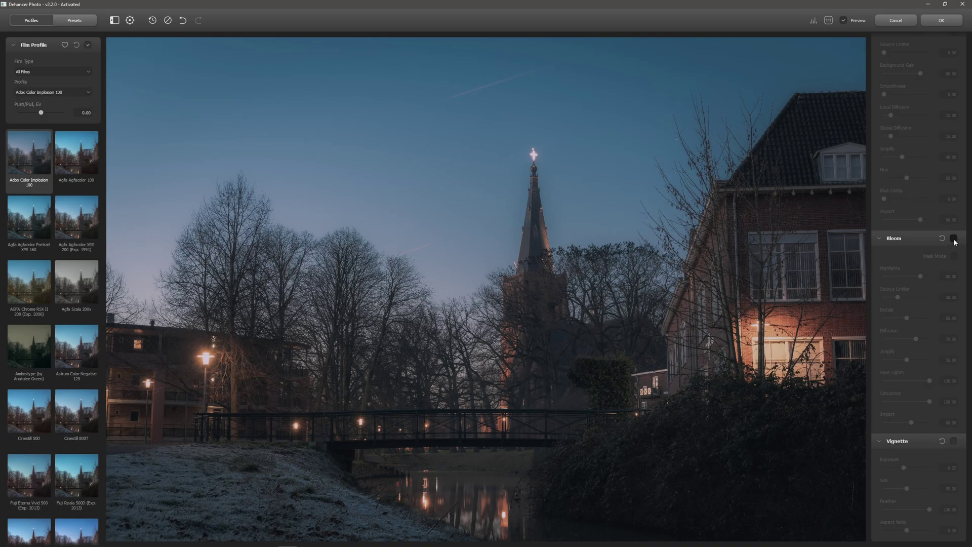
Step: Enable Bloom at 1:1 zoom with Diffusion 95, Amplify 80, Save Lights 52.50, Details 45.83
{"action": "left_click", "coordinate": [954, 238]}
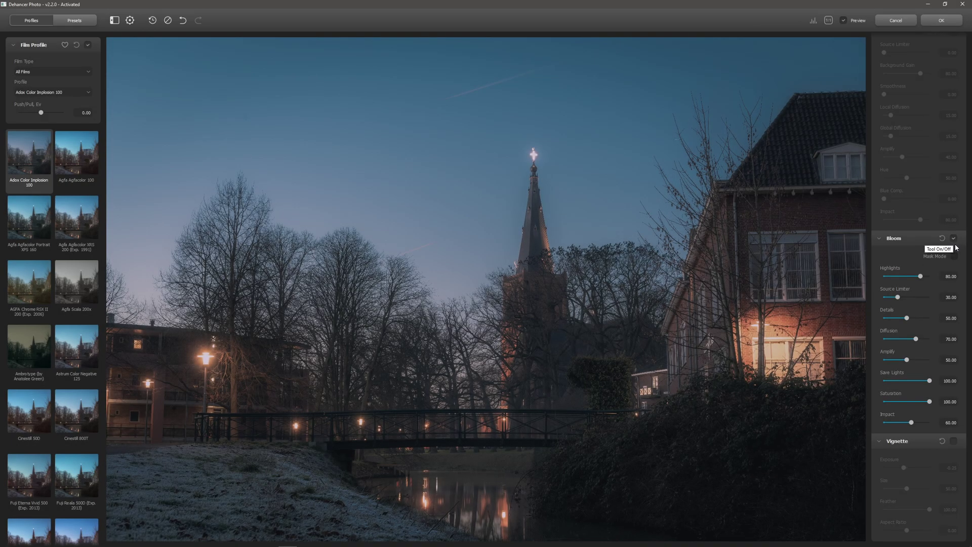
{"action": "left_click", "coordinate": [186, 377]}
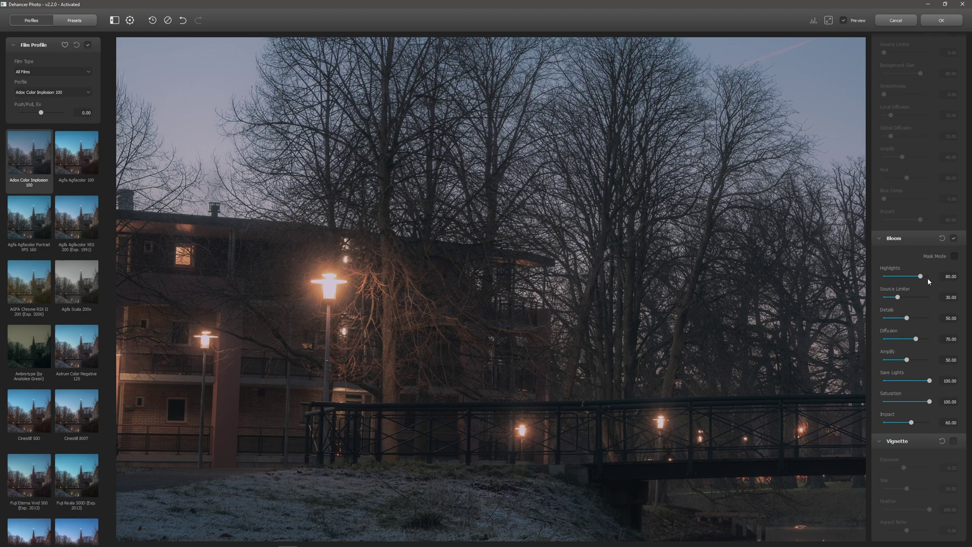
{"action": "mouse_move", "coordinate": [921, 276]}
{"action": "left_mouse_down"}
{"action": "mouse_move", "coordinate": [907, 278]}
{"action": "mouse_move", "coordinate": [938, 276]}
{"action": "left_mouse_up"}
{"action": "left_click_drag", "start_coordinate": [899, 299], "coordinate": [893, 341]}
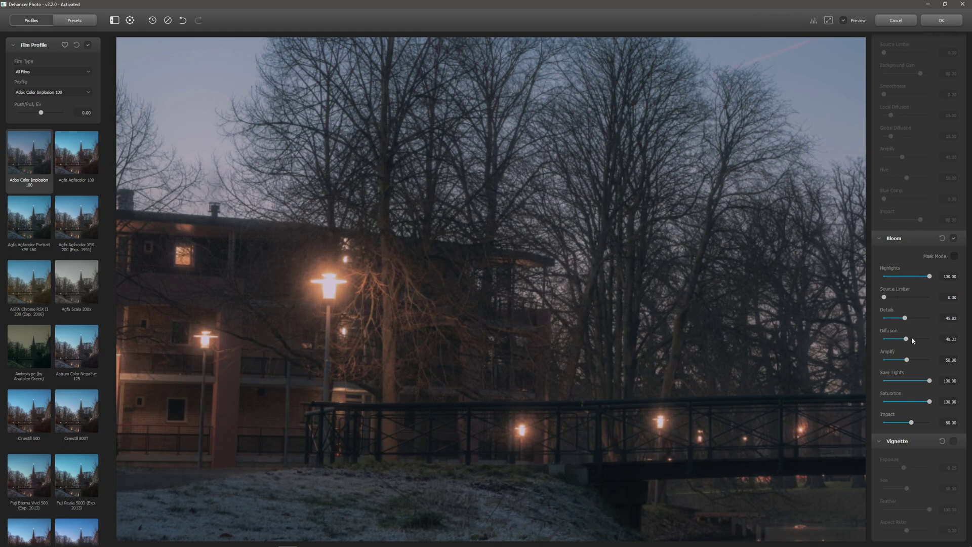
{"action": "mouse_move", "coordinate": [908, 360]}
{"action": "left_mouse_down"}
{"action": "mouse_move", "coordinate": [894, 361]}
{"action": "mouse_move", "coordinate": [921, 360]}
{"action": "left_mouse_up"}
{"action": "scroll", "coordinate": [611, 370], "scroll_direction": "down", "scroll_amount": 2}
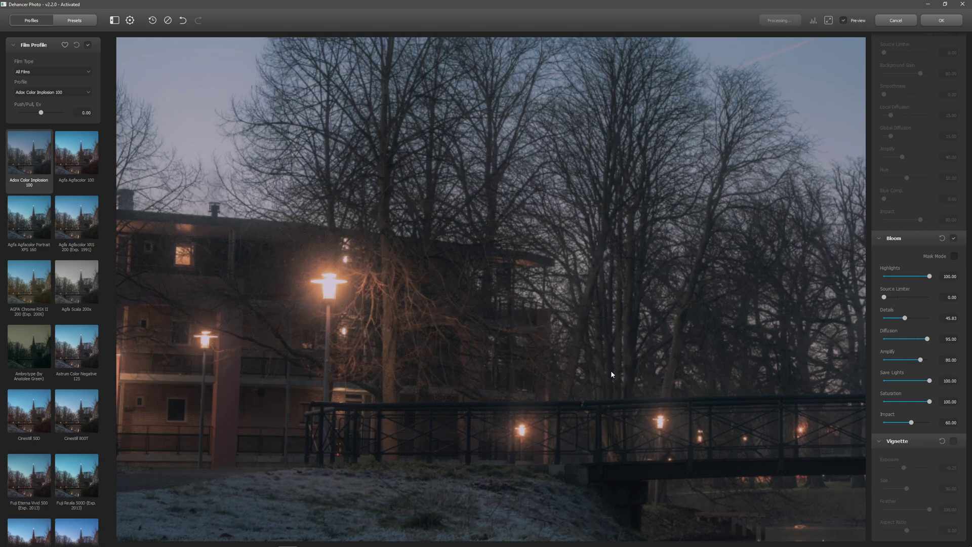
{"action": "scroll", "coordinate": [603, 377], "scroll_direction": "down", "scroll_amount": 2}
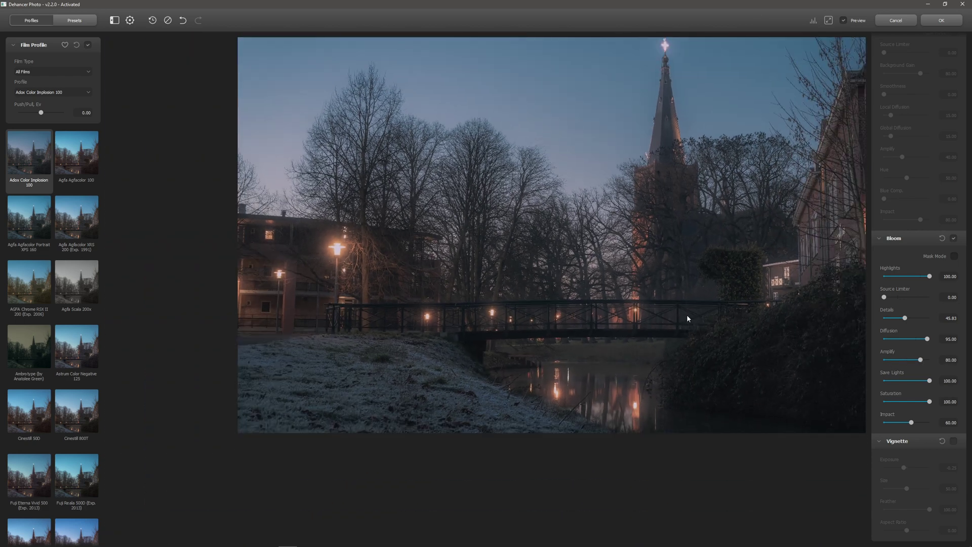
{"action": "scroll", "coordinate": [651, 375], "scroll_direction": "up", "scroll_amount": 2}
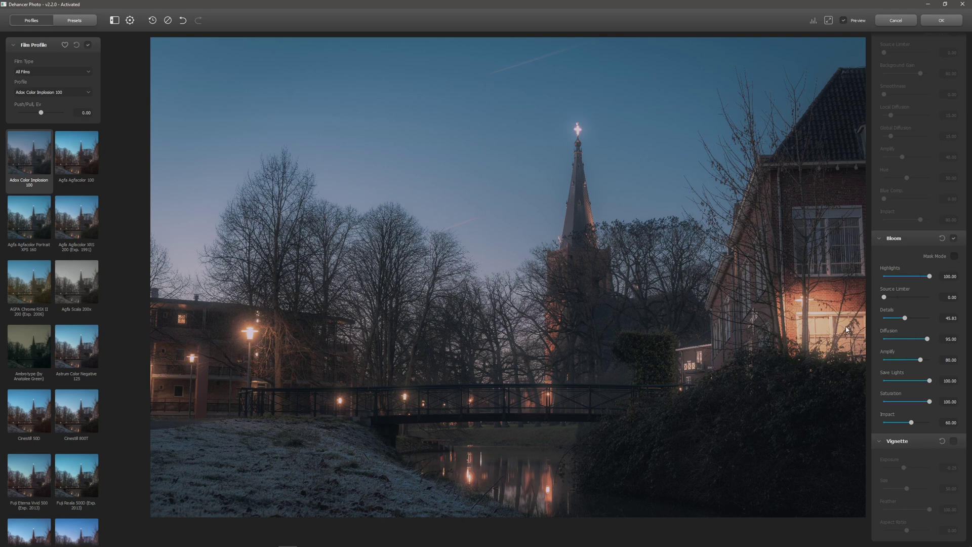
{"action": "left_click_drag", "start_coordinate": [932, 384], "coordinate": [904, 382]}
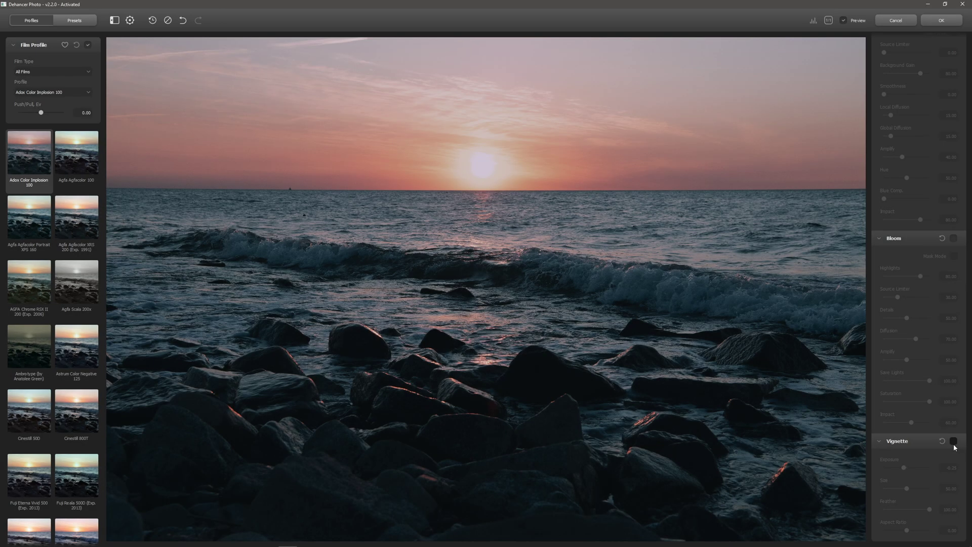
Step: Enable Vignette, darken its Exposure and lower Feather for a harder falloff
{"action": "left_click", "coordinate": [954, 441]}
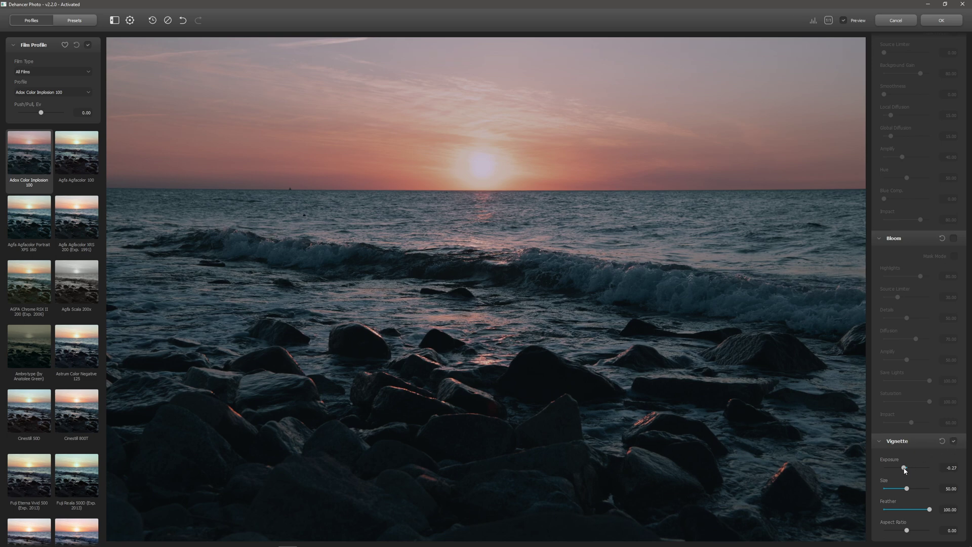
{"action": "left_click_drag", "start_coordinate": [904, 468], "coordinate": [896, 470]}
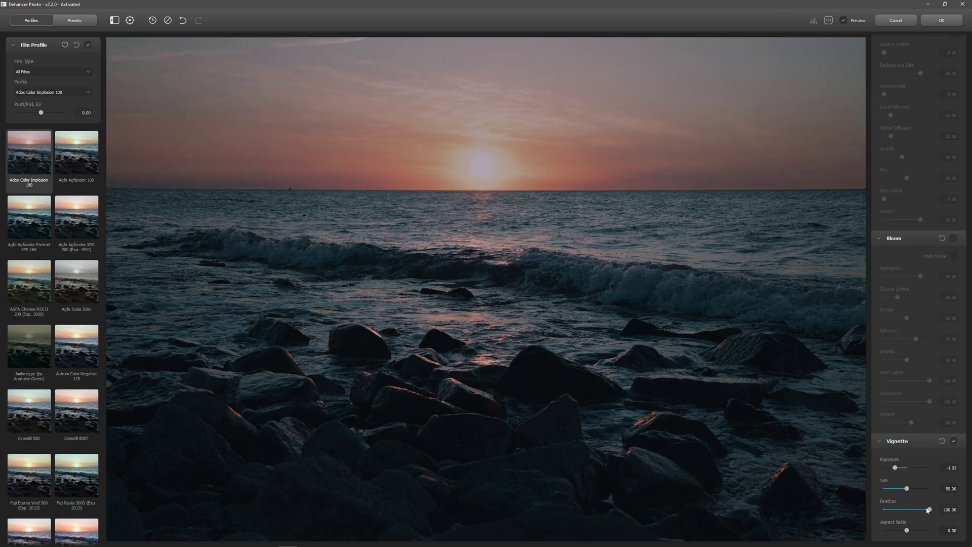
{"action": "left_click_drag", "start_coordinate": [929, 509], "coordinate": [903, 510]}
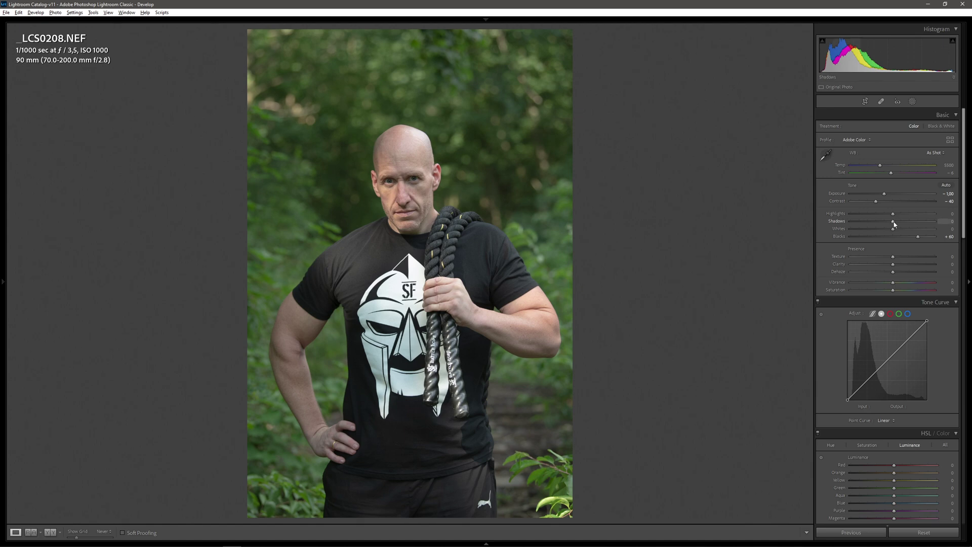
Step: Switch the portrait's profile to Adobe Standard
{"action": "left_click", "coordinate": [861, 139]}
{"action": "left_click", "coordinate": [898, 174]}
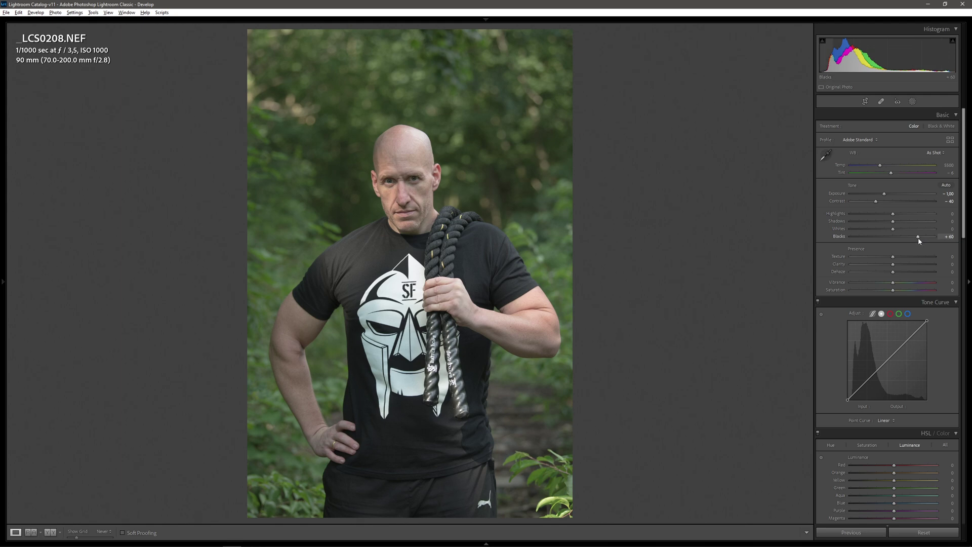
{"action": "scroll", "coordinate": [917, 239], "scroll_direction": "down", "scroll_amount": 2}
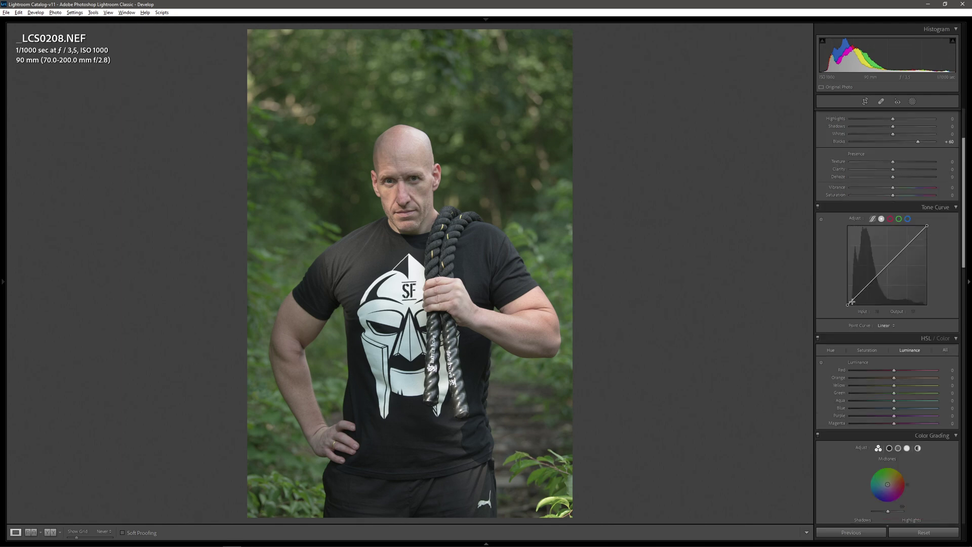
{"action": "scroll", "coordinate": [922, 298], "scroll_direction": "down", "scroll_amount": 4}
{"action": "scroll", "coordinate": [922, 295], "scroll_direction": "down", "scroll_amount": 4}
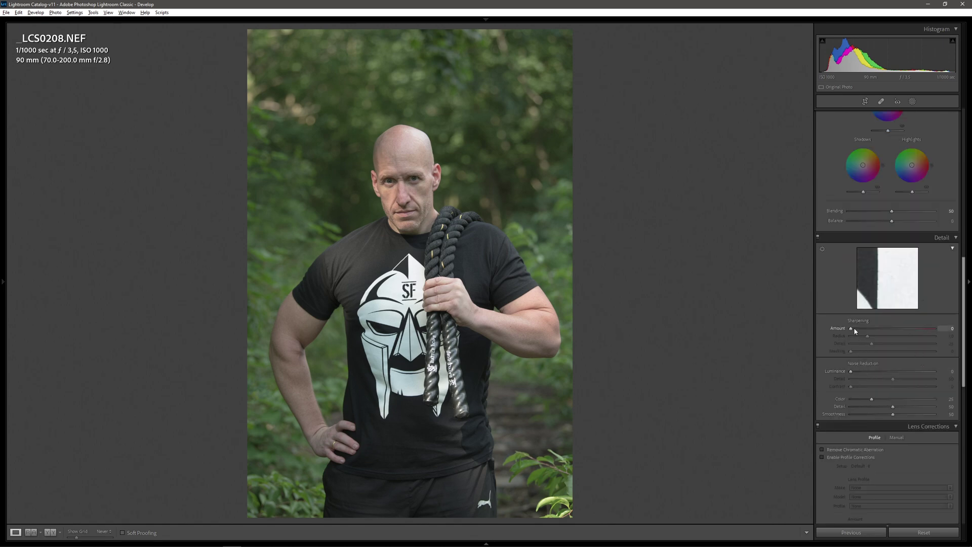
Step: Send a copy of the photo with Lightroom adjustments to Dehancer
{"action": "right_click", "coordinate": [470, 280]}
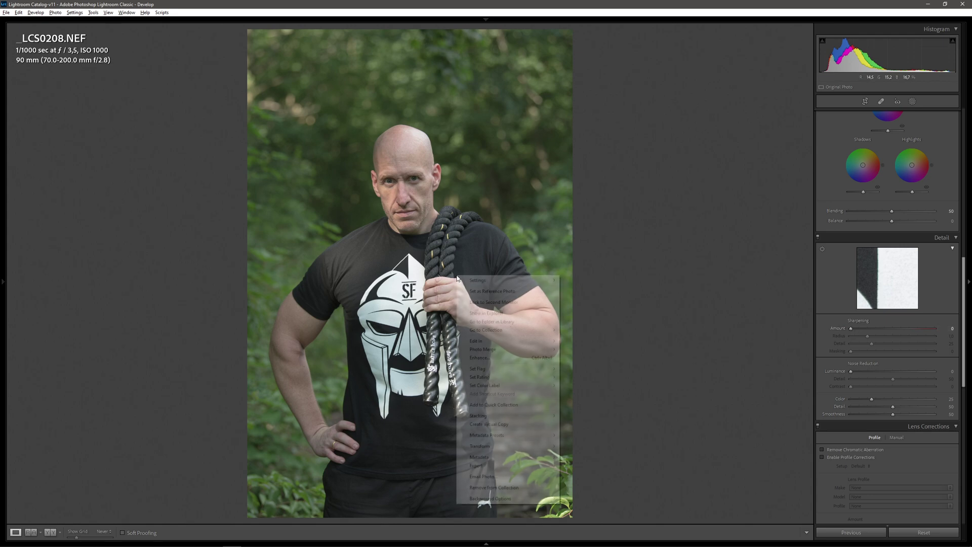
{"action": "mouse_move", "coordinate": [532, 341]}
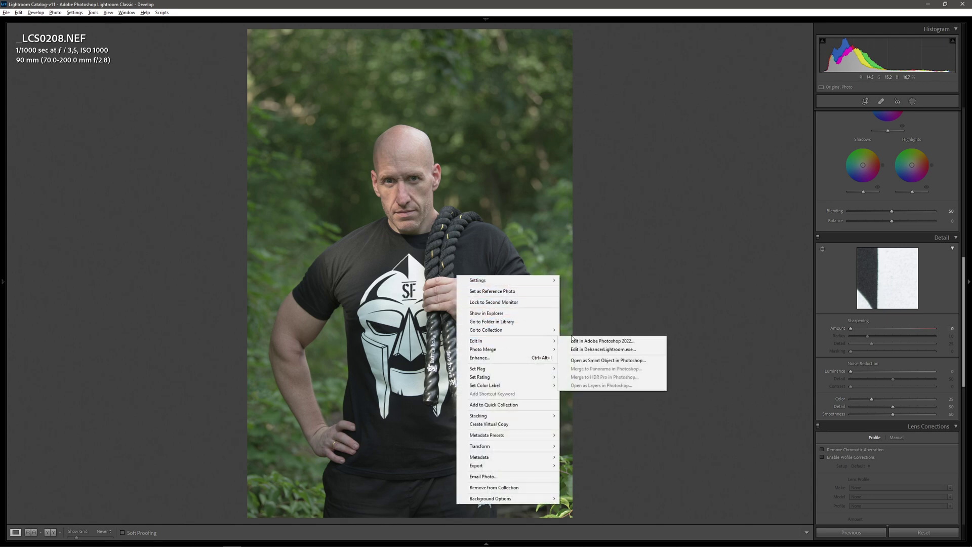
{"action": "left_click", "coordinate": [623, 351]}
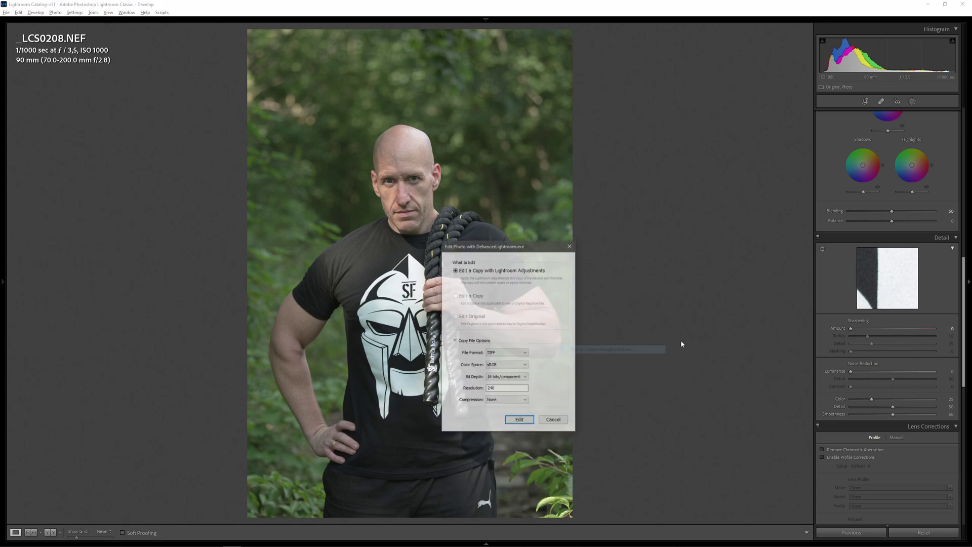
{"action": "left_click", "coordinate": [520, 421]}
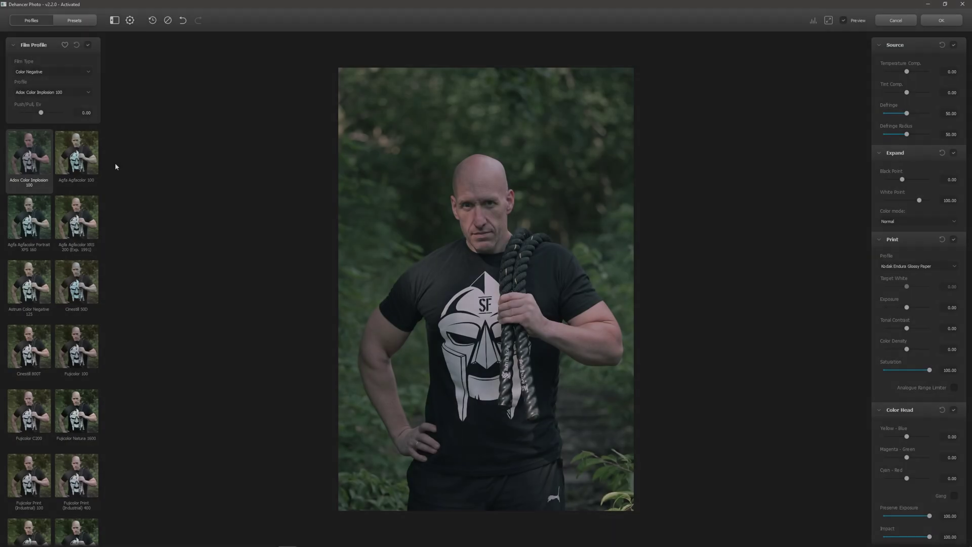
Step: Apply Agfacolor Portrait XPS 160, warm Temperature Comp., set Linear print, full Color Density, Exposure -0.05
{"action": "left_click", "coordinate": [46, 235]}
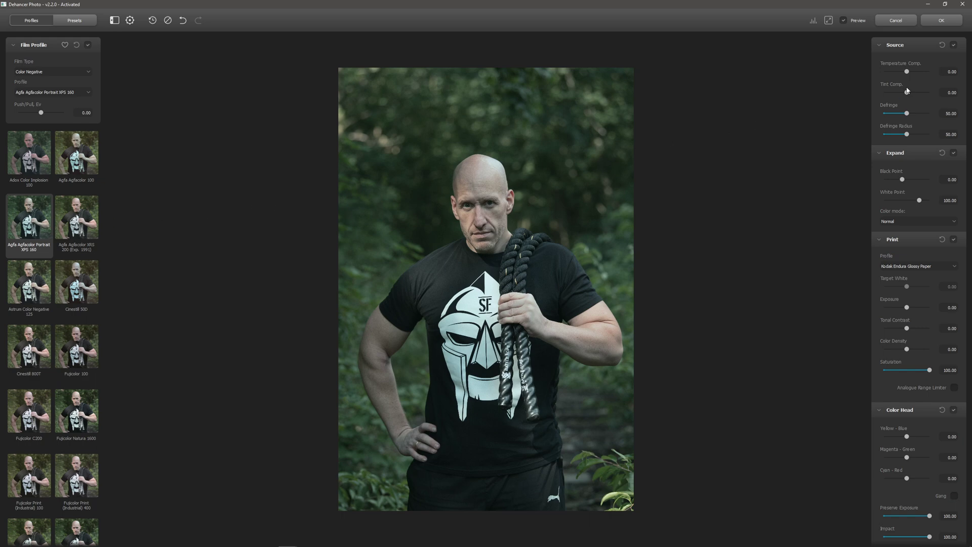
{"action": "left_click_drag", "start_coordinate": [907, 72], "coordinate": [912, 93]}
{"action": "left_click", "coordinate": [932, 266]}
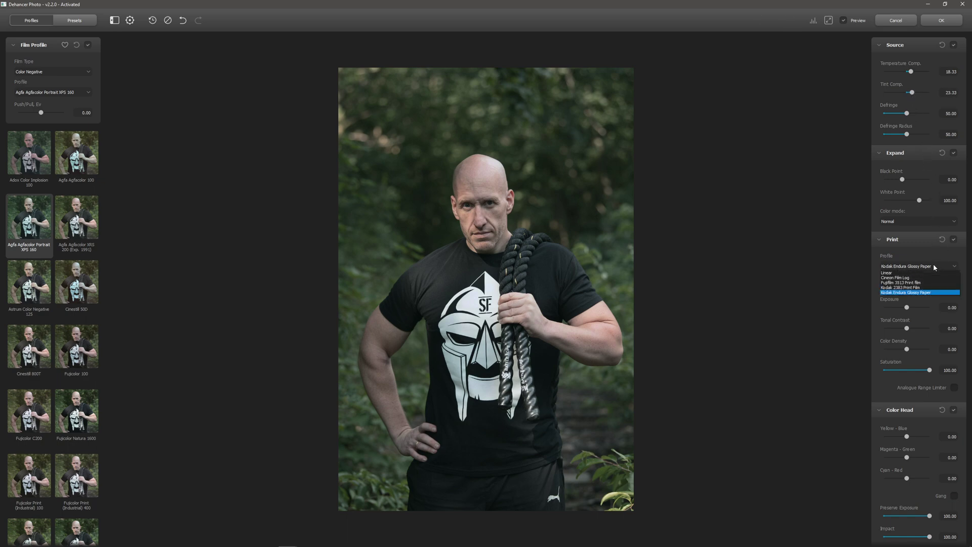
{"action": "left_click", "coordinate": [890, 275]}
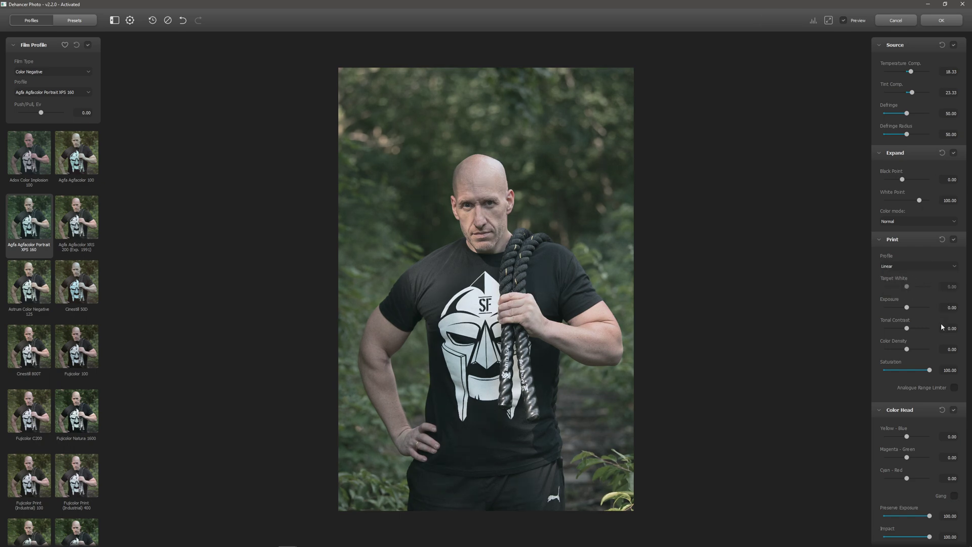
{"action": "left_click_drag", "start_coordinate": [906, 350], "coordinate": [915, 329]}
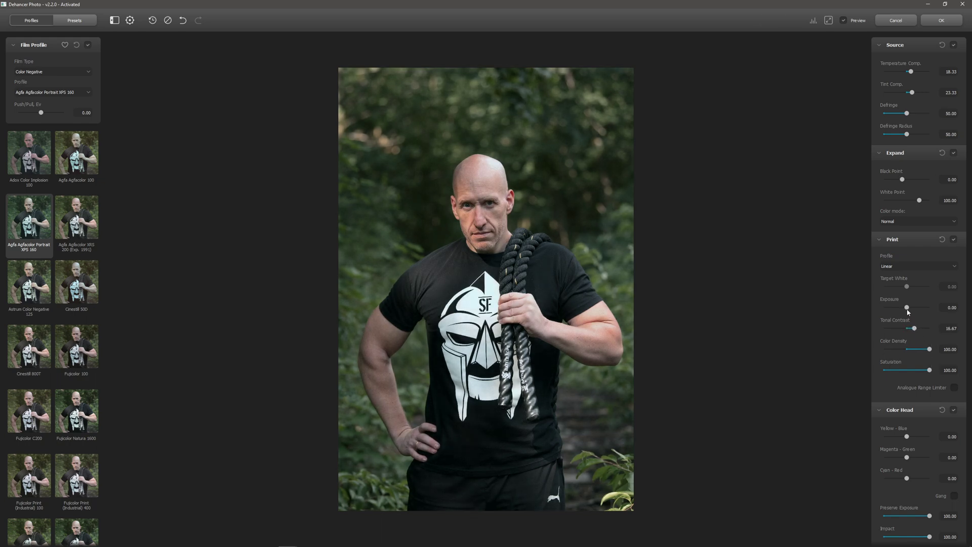
{"action": "left_click_drag", "start_coordinate": [907, 307], "coordinate": [907, 310]}
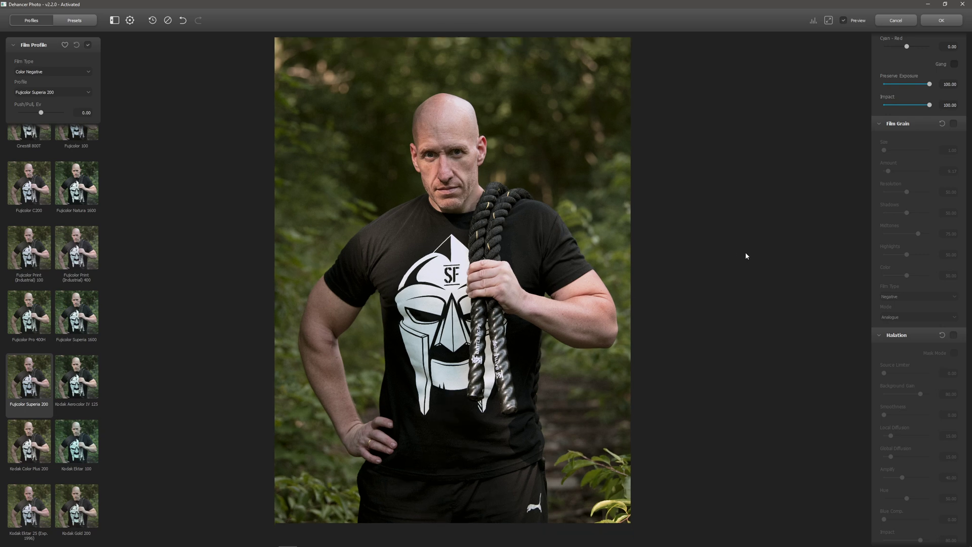
Step: Enable Film Grain at Amount 15.33, Size 1.00, Negative film, Analogue mode
{"action": "left_click", "coordinate": [953, 124]}
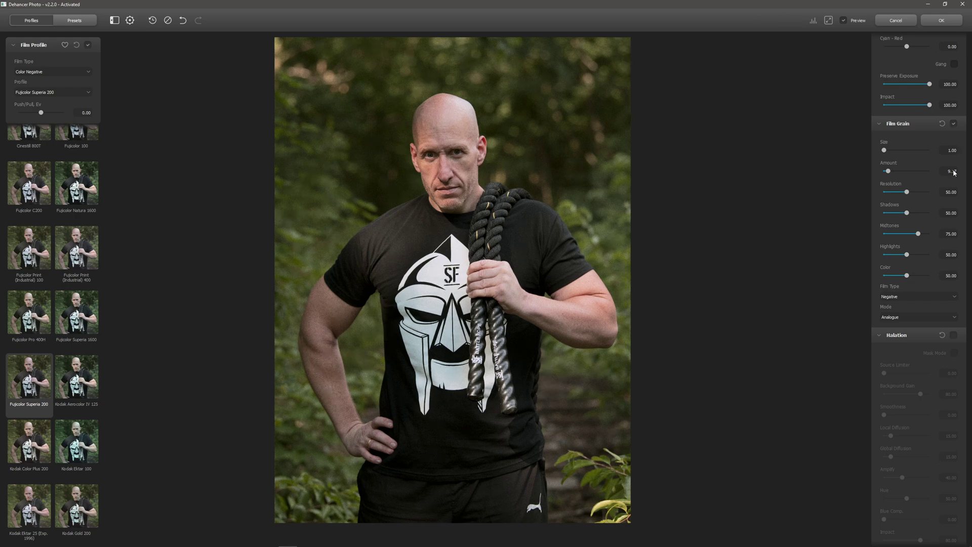
{"action": "left_click_drag", "start_coordinate": [890, 172], "coordinate": [891, 174]}
{"action": "scroll", "coordinate": [452, 242], "scroll_direction": "up", "scroll_amount": 5}
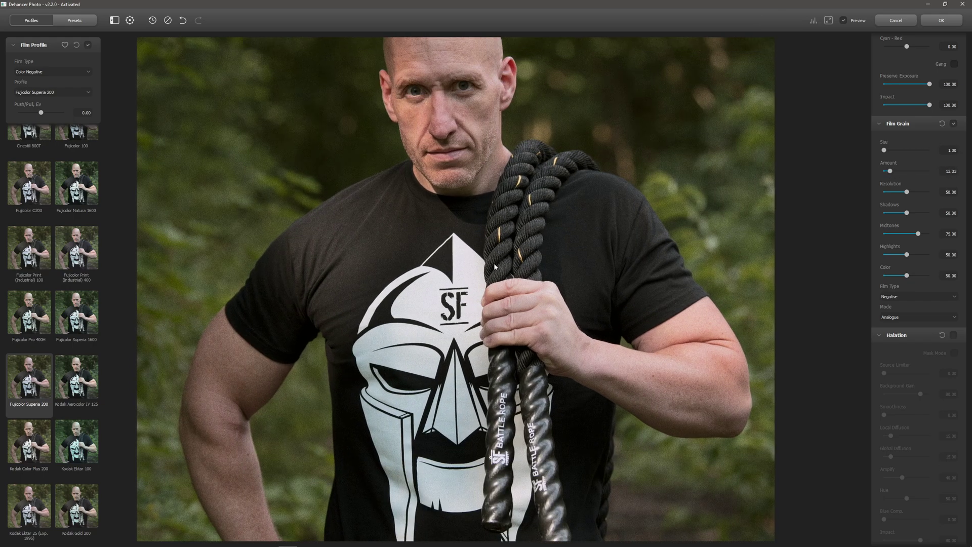
{"action": "scroll", "coordinate": [492, 312], "scroll_direction": "down", "scroll_amount": 5}
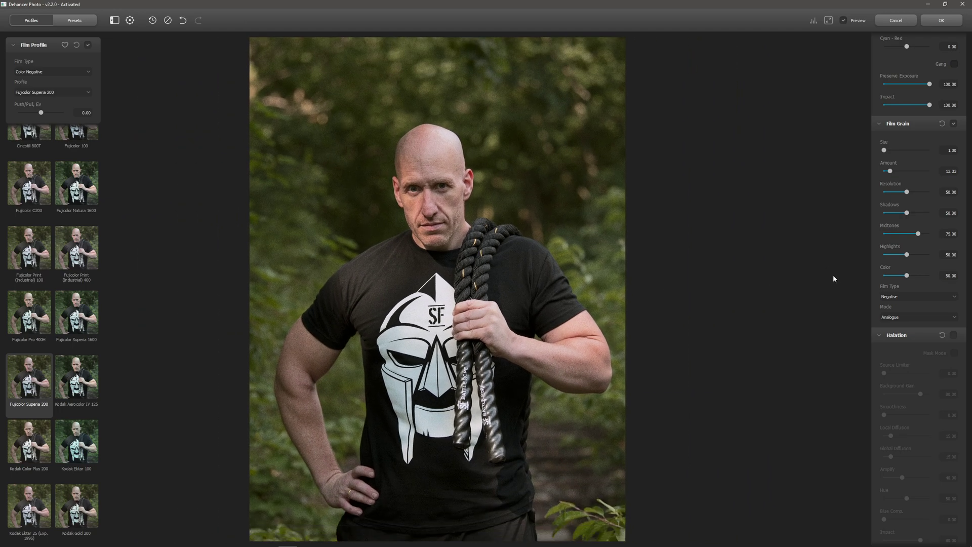
{"action": "scroll", "coordinate": [937, 243], "scroll_direction": "down", "scroll_amount": 3}
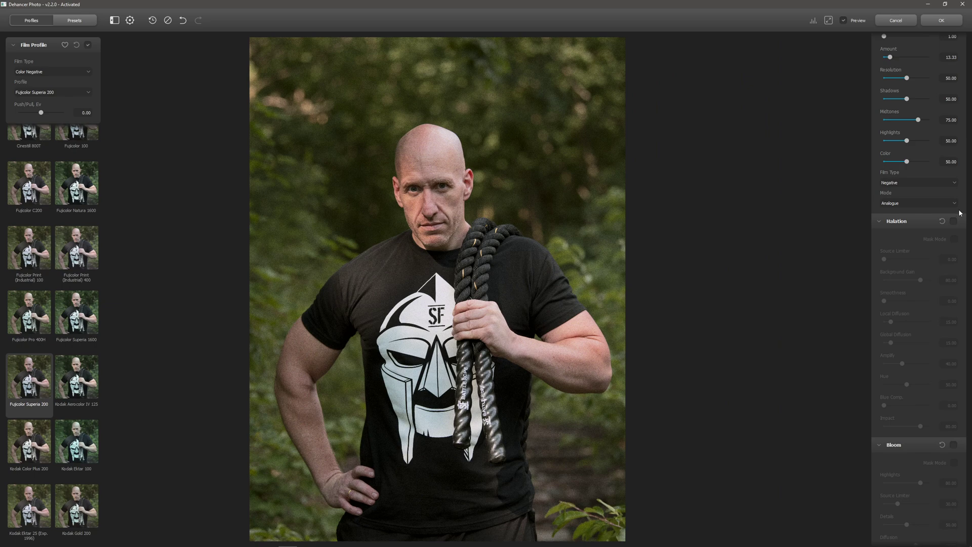
Step: Enable Halation with lower Background Gain and Smoothness 25, then Bloom with Amplify 30
{"action": "left_click", "coordinate": [954, 221]}
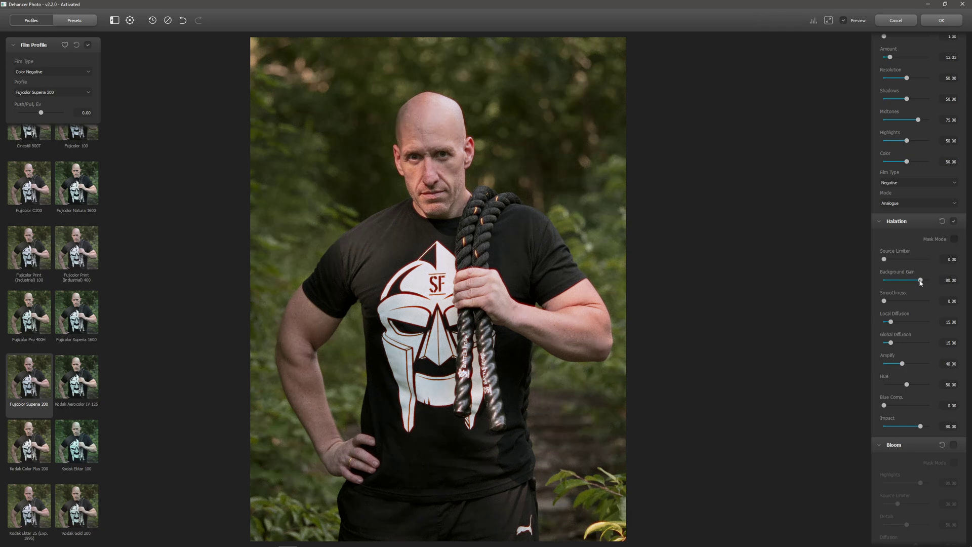
{"action": "left_click_drag", "start_coordinate": [920, 281], "coordinate": [907, 301]}
{"action": "scroll", "coordinate": [907, 445], "scroll_direction": "down", "scroll_amount": 1}
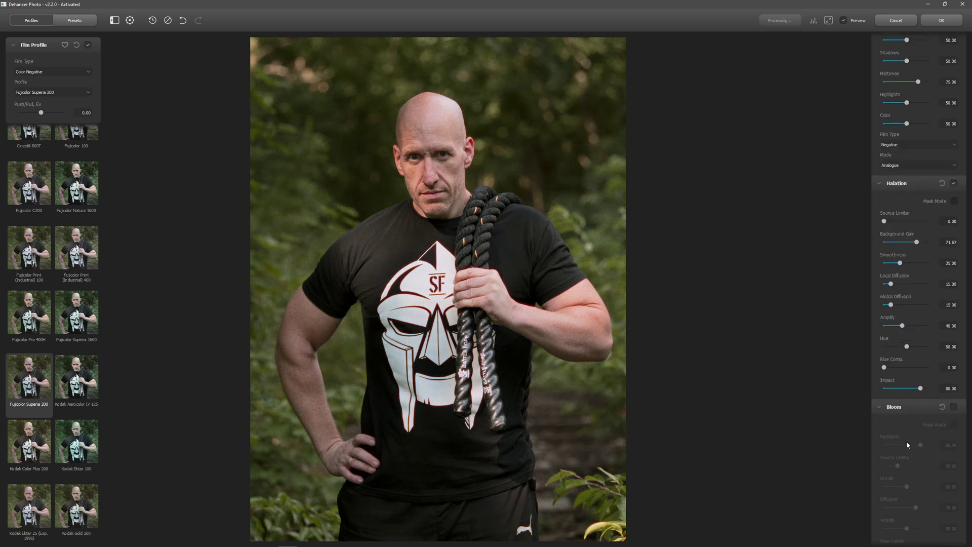
{"action": "scroll", "coordinate": [906, 444], "scroll_direction": "down", "scroll_amount": 4}
{"action": "left_click", "coordinate": [954, 255]}
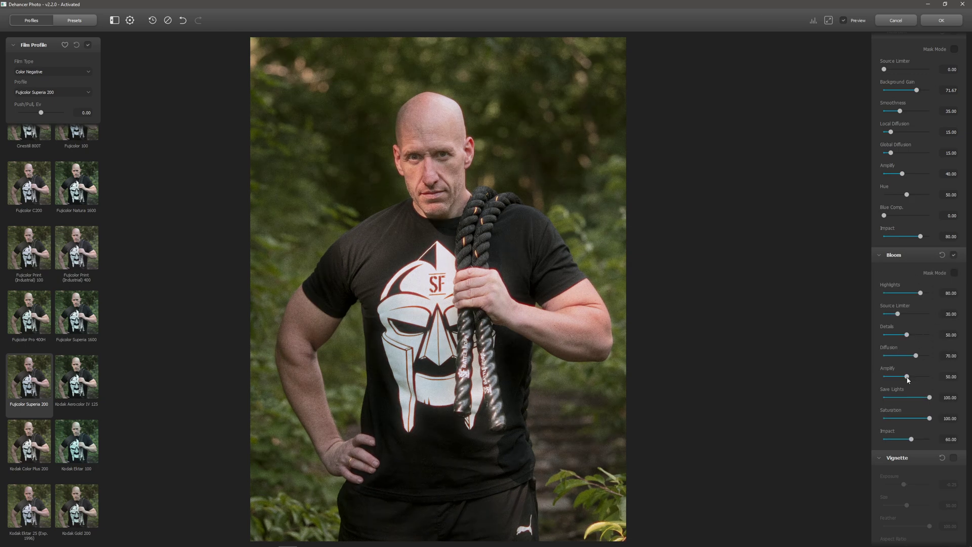
{"action": "left_click_drag", "start_coordinate": [907, 378], "coordinate": [898, 378]}
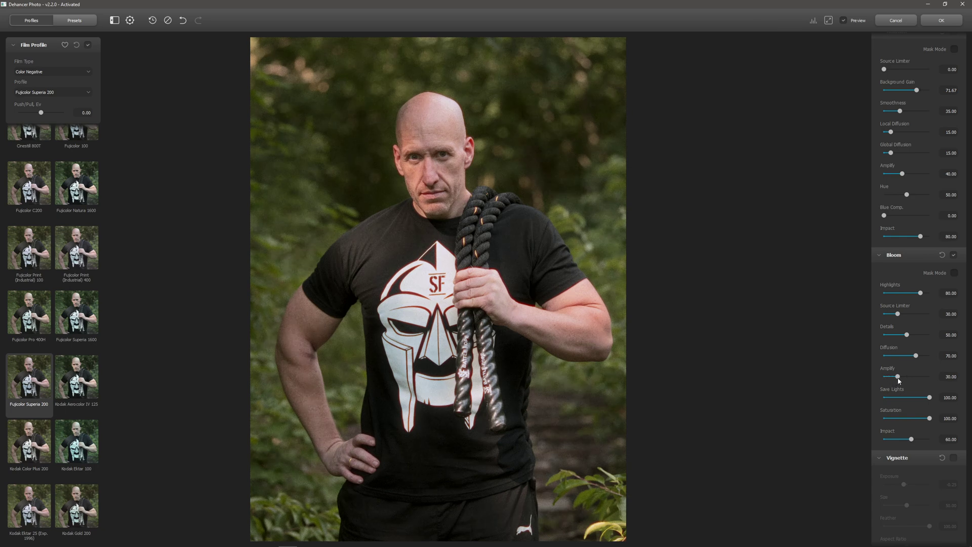
{"action": "left_click", "coordinate": [846, 21]}
{"action": "left_click", "coordinate": [844, 21]}
{"action": "left_click", "coordinate": [844, 20]}
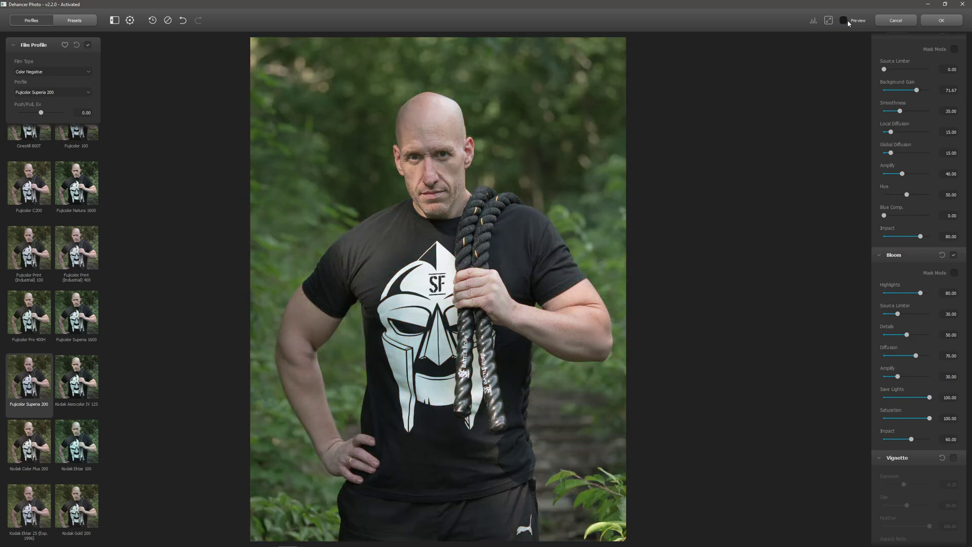
{"action": "left_click", "coordinate": [848, 22]}
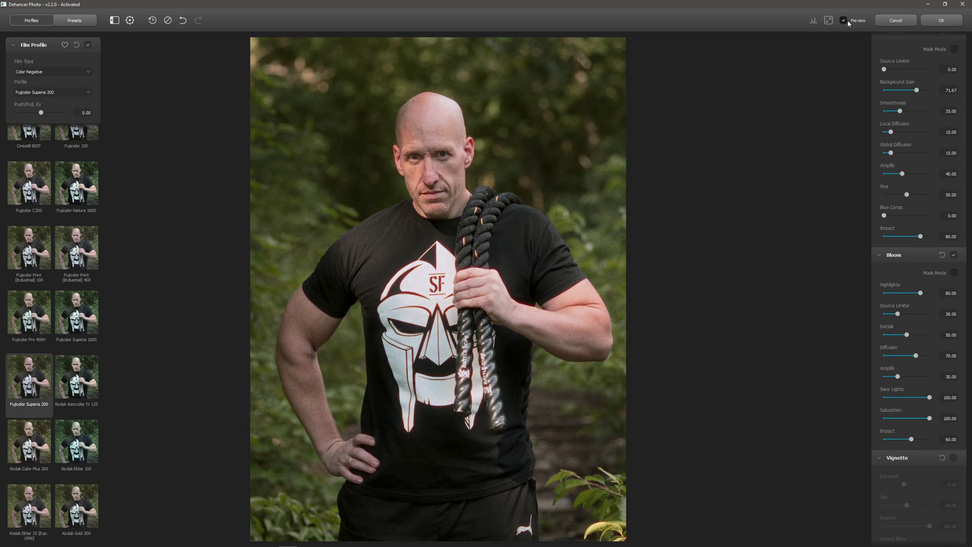
{"action": "left_click", "coordinate": [849, 23]}
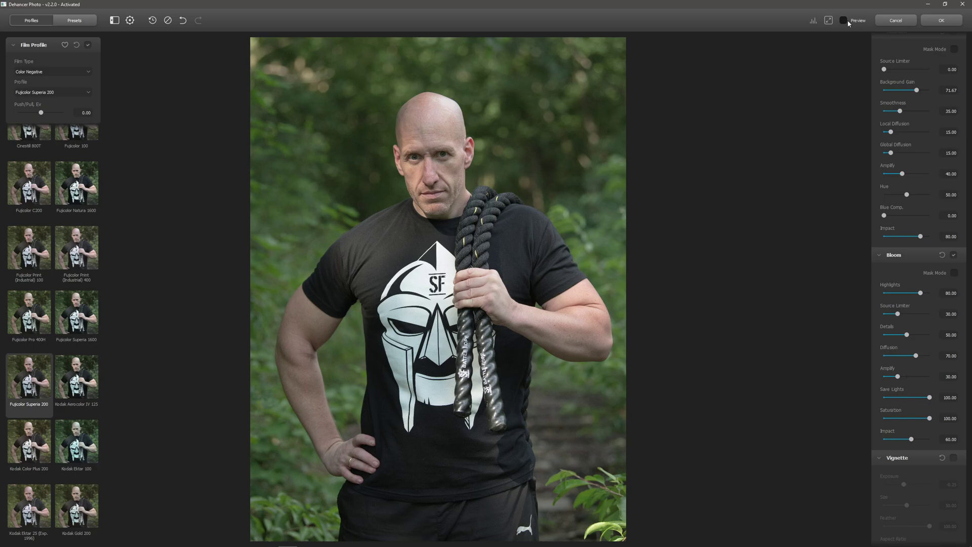
{"action": "left_click", "coordinate": [850, 23]}
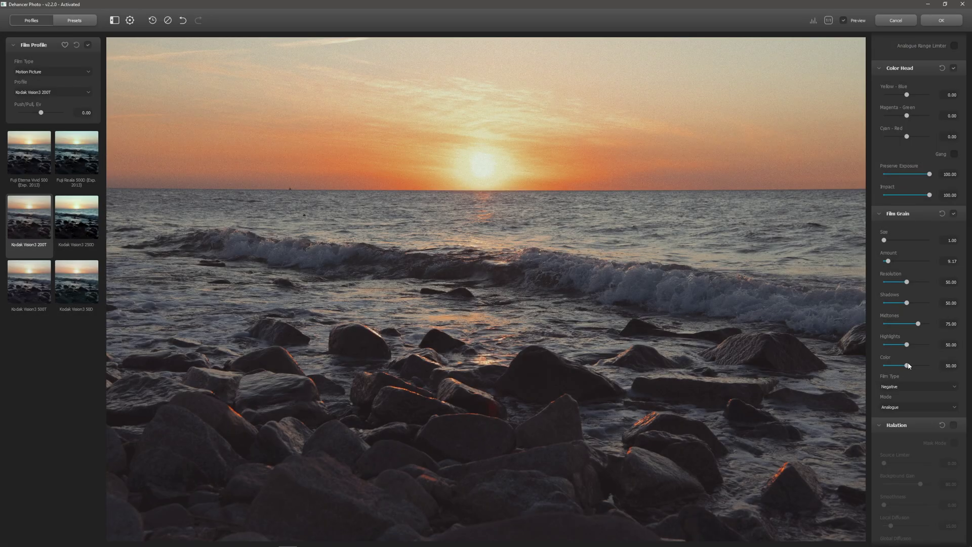
Step: Raise grain Color to 57.50 and enable Bloom with slightly increased Diffusion
{"action": "left_click_drag", "start_coordinate": [909, 366], "coordinate": [914, 363]}
{"action": "scroll", "coordinate": [922, 355], "scroll_direction": "down", "scroll_amount": 1}
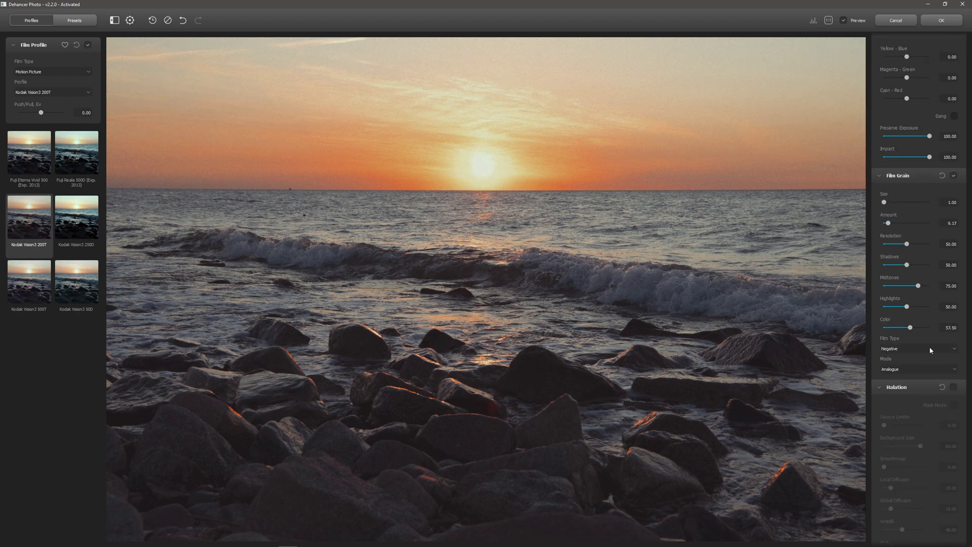
{"action": "scroll", "coordinate": [914, 296], "scroll_direction": "down", "scroll_amount": 3}
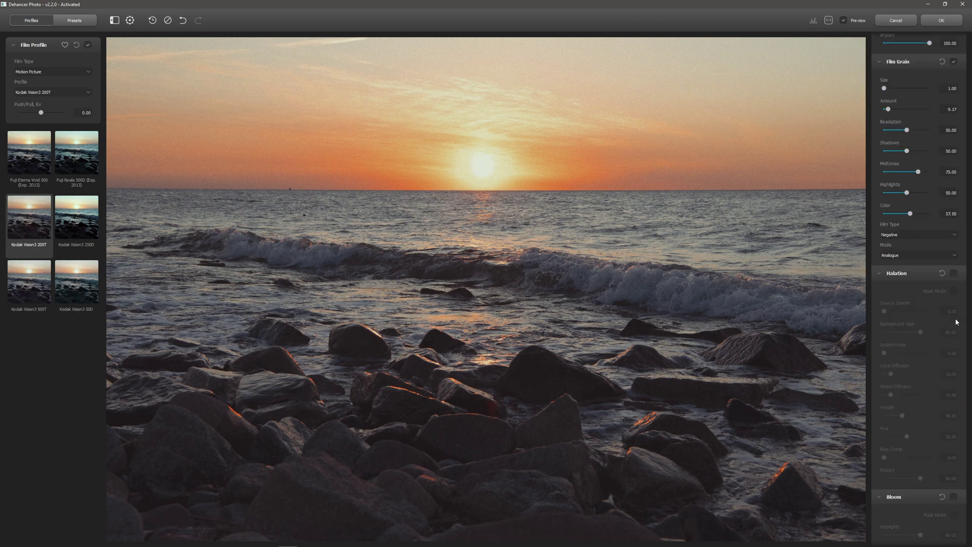
{"action": "scroll", "coordinate": [957, 323], "scroll_direction": "down", "scroll_amount": 3}
{"action": "left_click", "coordinate": [954, 383]}
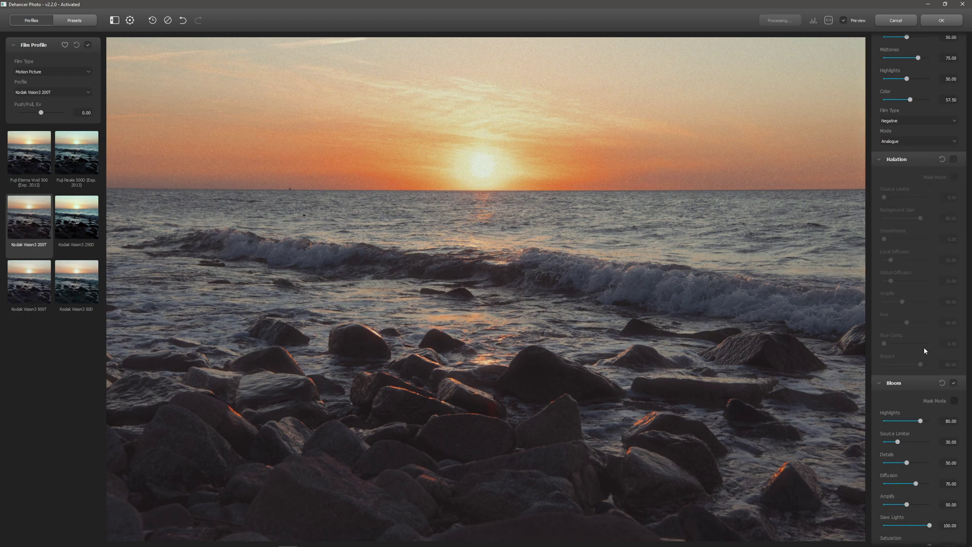
{"action": "scroll", "coordinate": [924, 347], "scroll_direction": "down", "scroll_amount": 3}
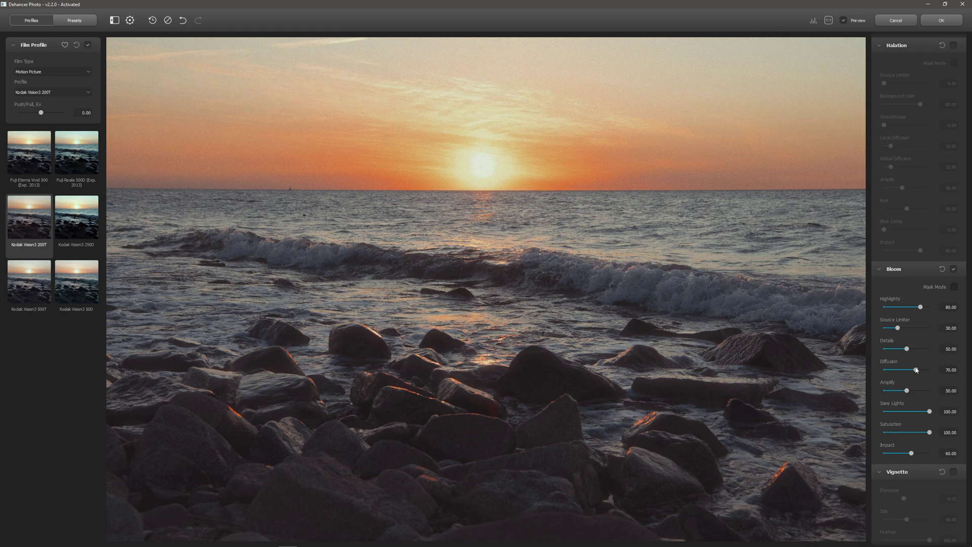
{"action": "mouse_move", "coordinate": [916, 370]}
{"action": "left_mouse_down"}
{"action": "mouse_move", "coordinate": [892, 373]}
{"action": "mouse_move", "coordinate": [920, 372]}
{"action": "left_mouse_up"}
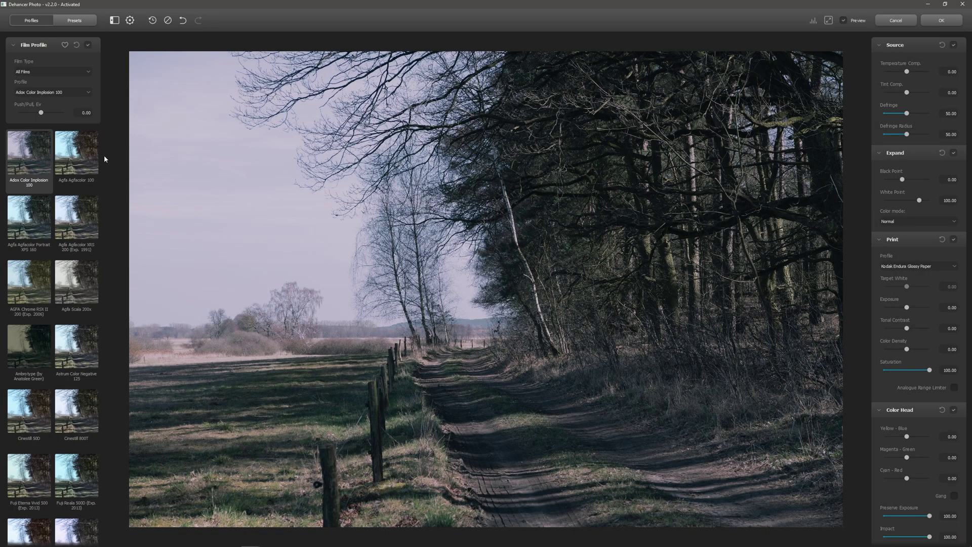
Step: Compare Motion Picture Kodak Vision3 films, settle on 200T, and set Temperature -11.67, Tint -21.67
{"action": "left_click", "coordinate": [64, 73]}
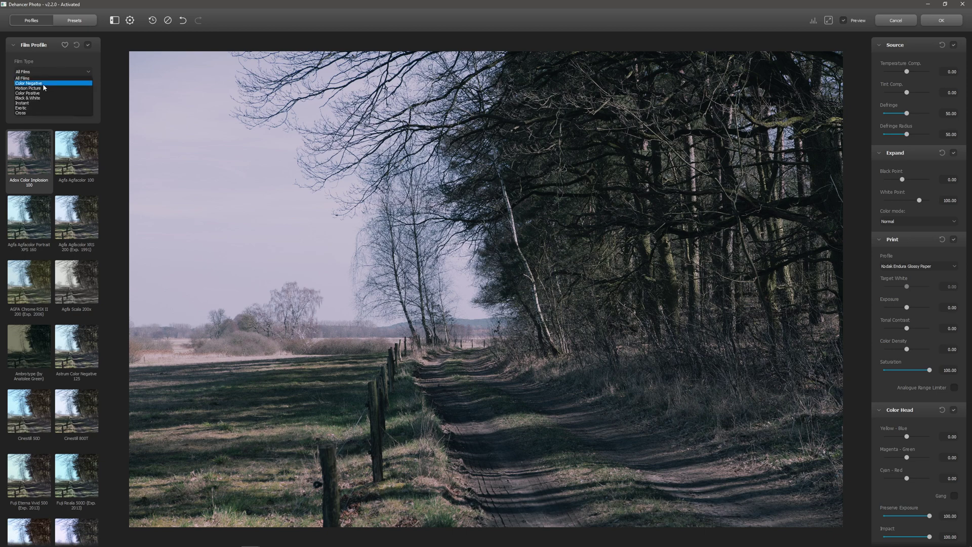
{"action": "left_click", "coordinate": [42, 88]}
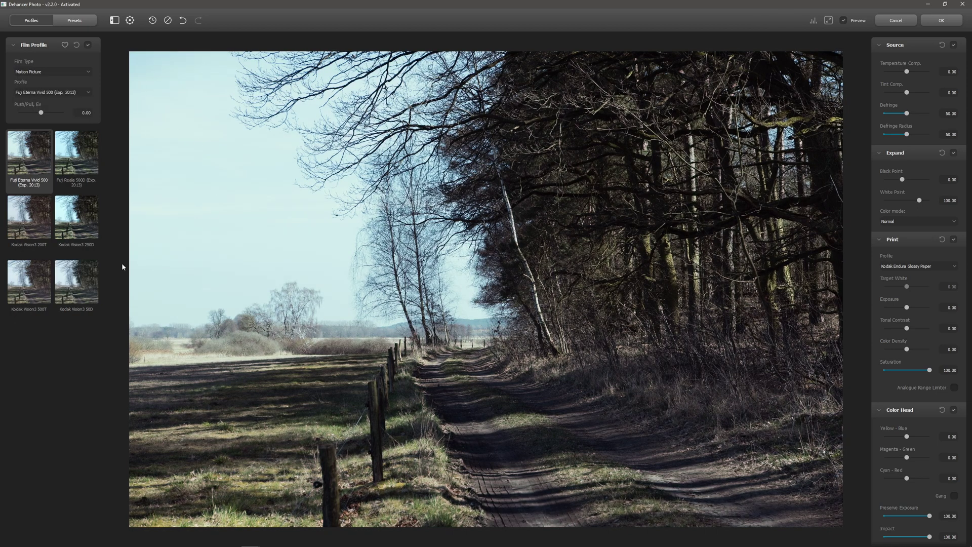
{"action": "left_click", "coordinate": [72, 289]}
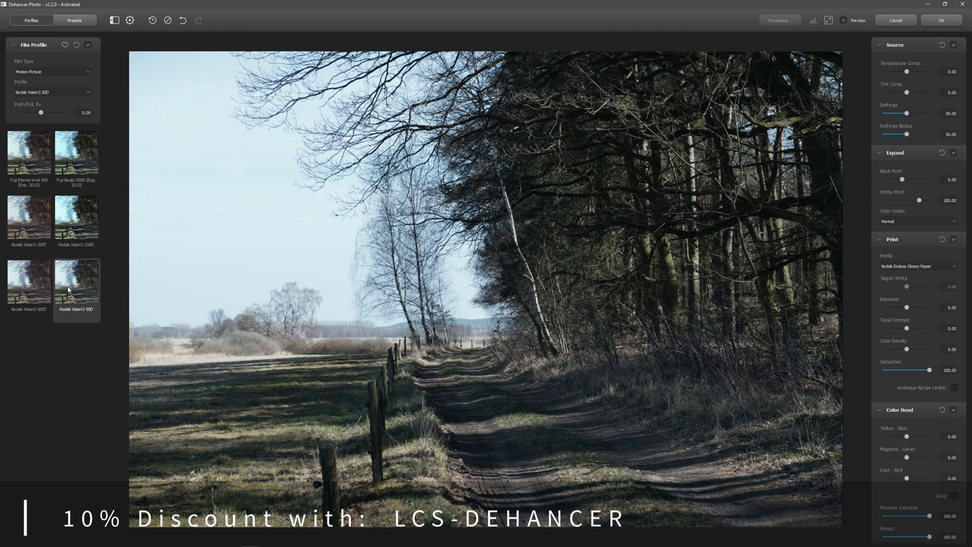
{"action": "left_click", "coordinate": [19, 289]}
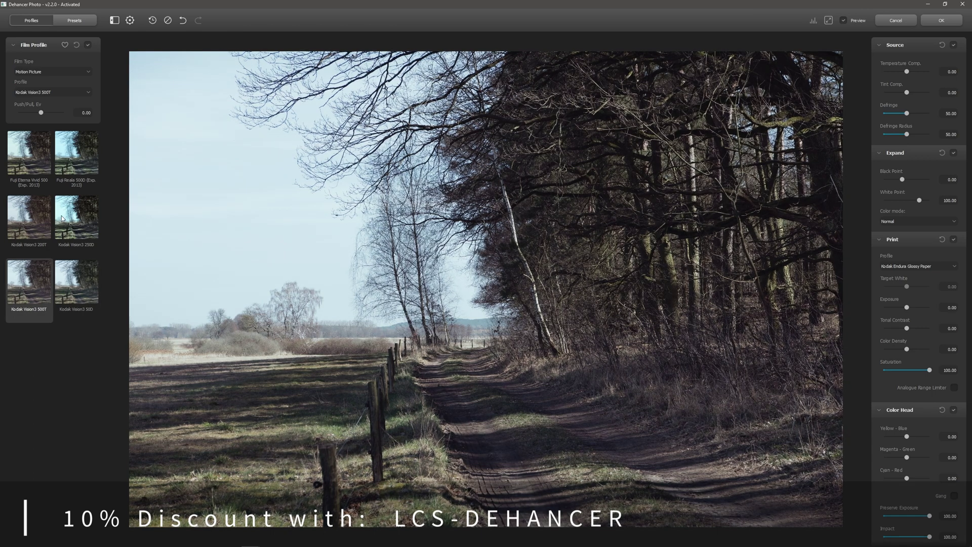
{"action": "left_click", "coordinate": [27, 222]}
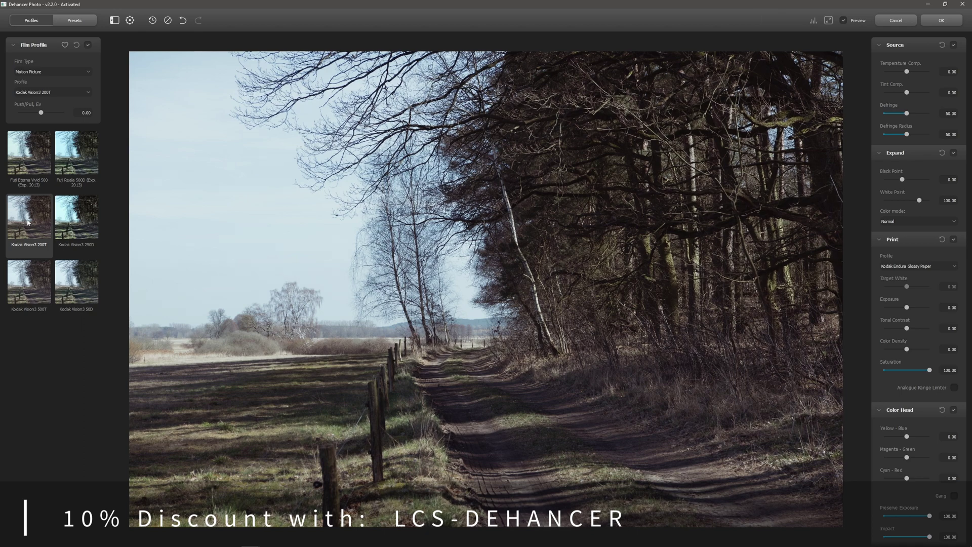
{"action": "left_click", "coordinate": [74, 221]}
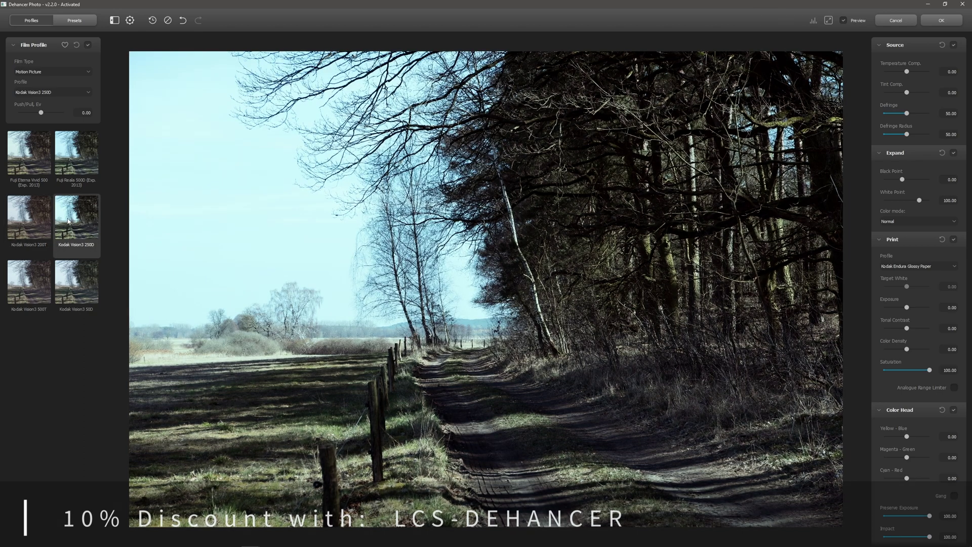
{"action": "left_click", "coordinate": [27, 220]}
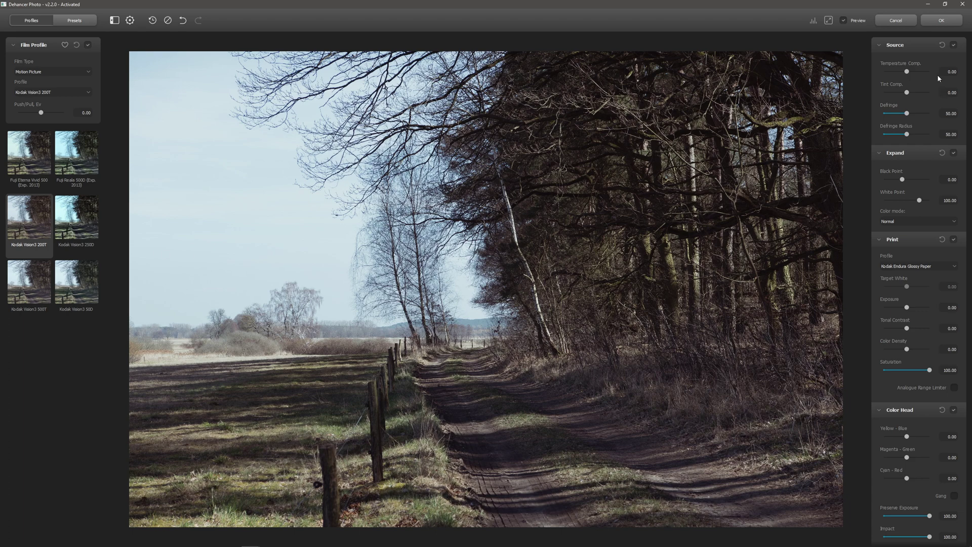
{"action": "left_click_drag", "start_coordinate": [907, 72], "coordinate": [902, 93]}
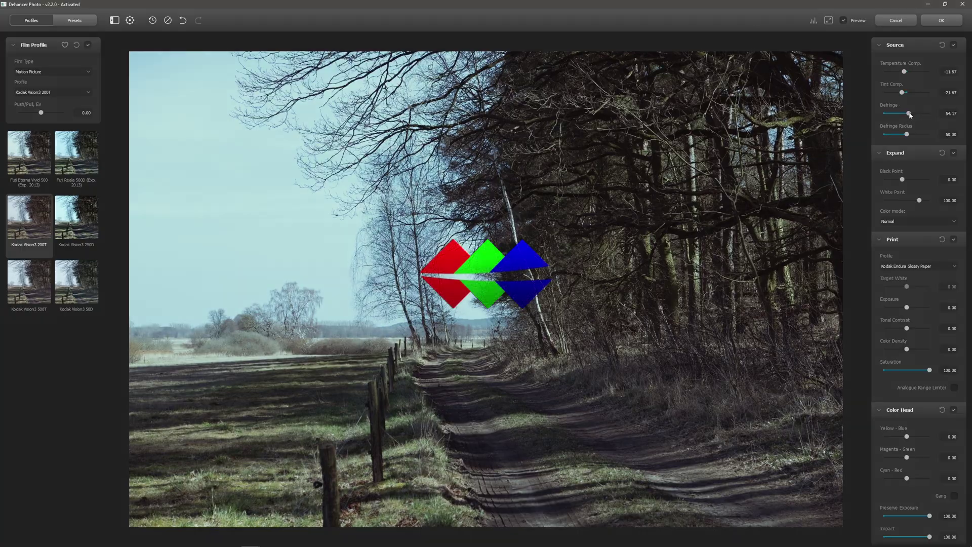